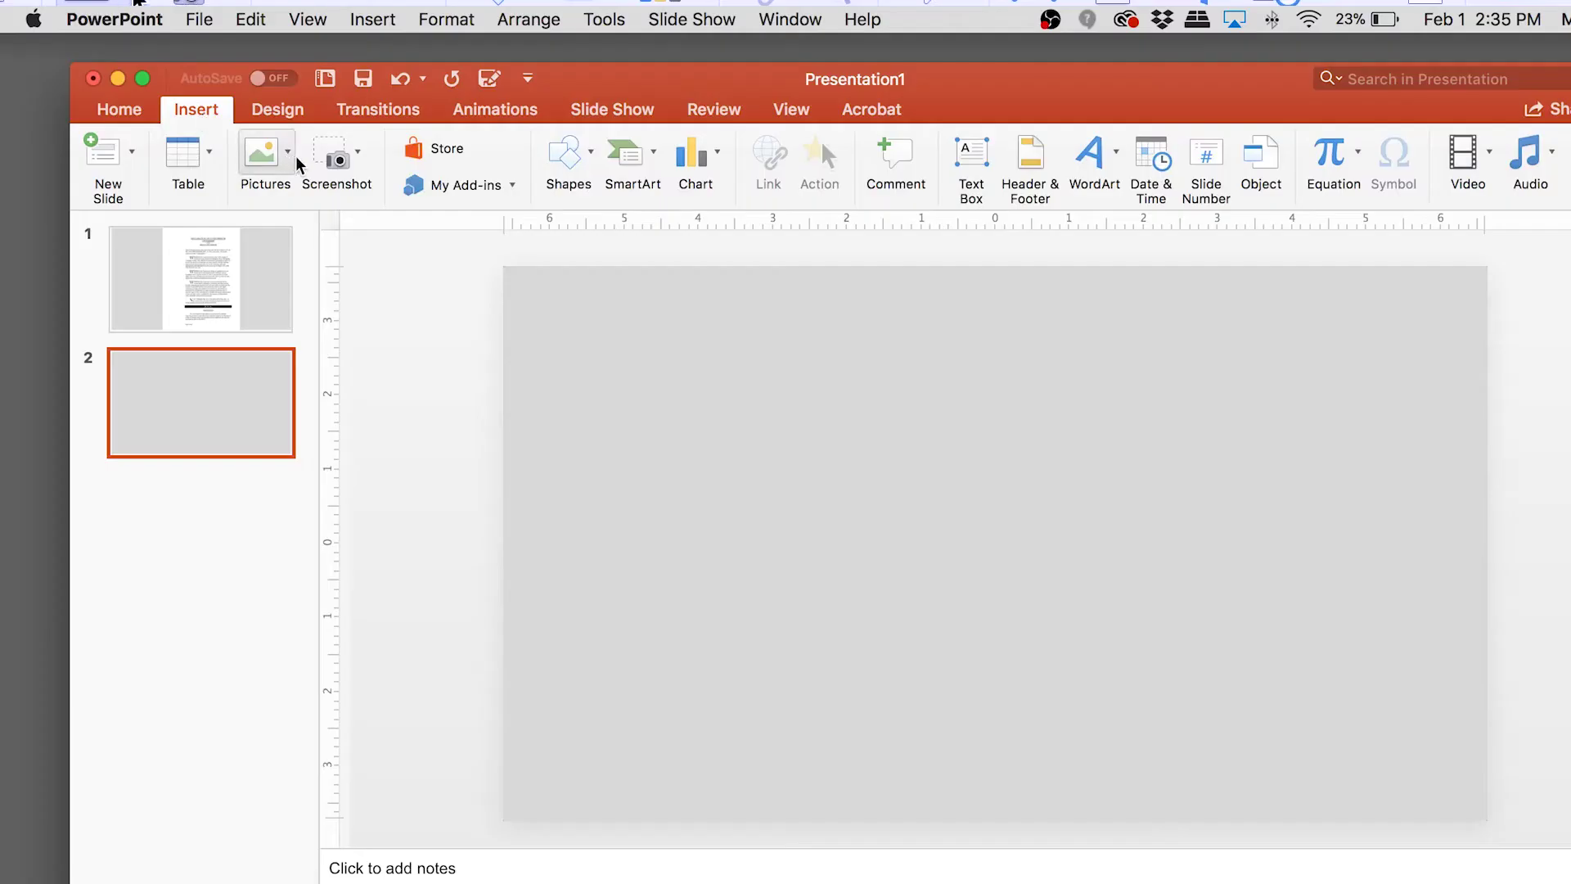
Show the Pictures insertion choices, Photo Browser and Picture from File, with blank slide 2 in view
{"action": "left_click", "coordinate": [291, 155]}
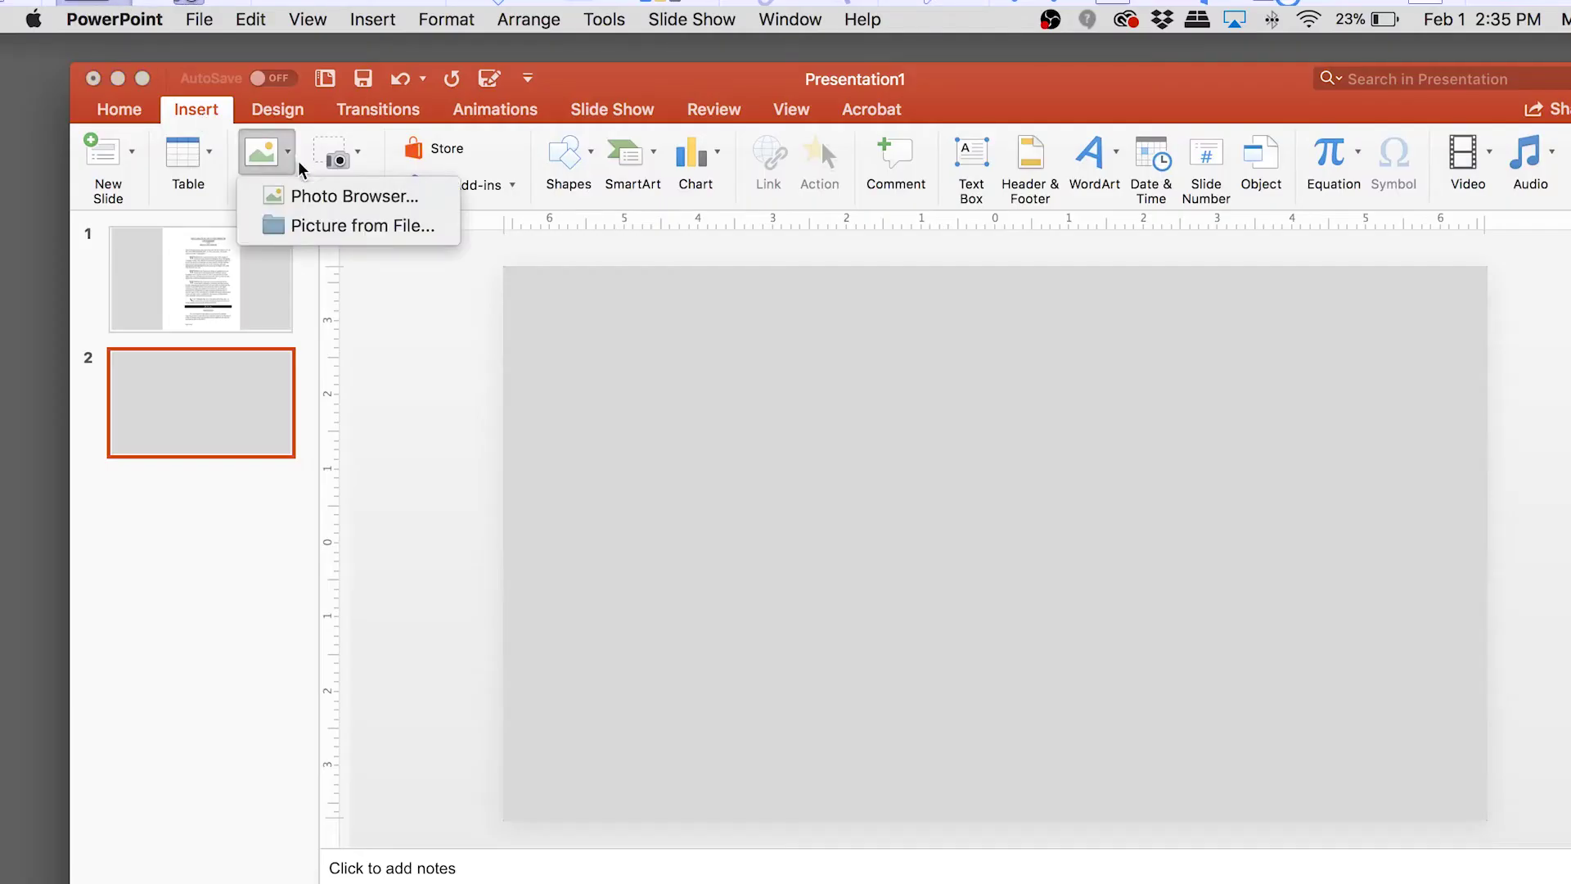
Insert AkitaDeclarations_Page_45.jpg from Desktop > pdfs in ppt onto slide 2
{"action": "left_click", "coordinate": [341, 237]}
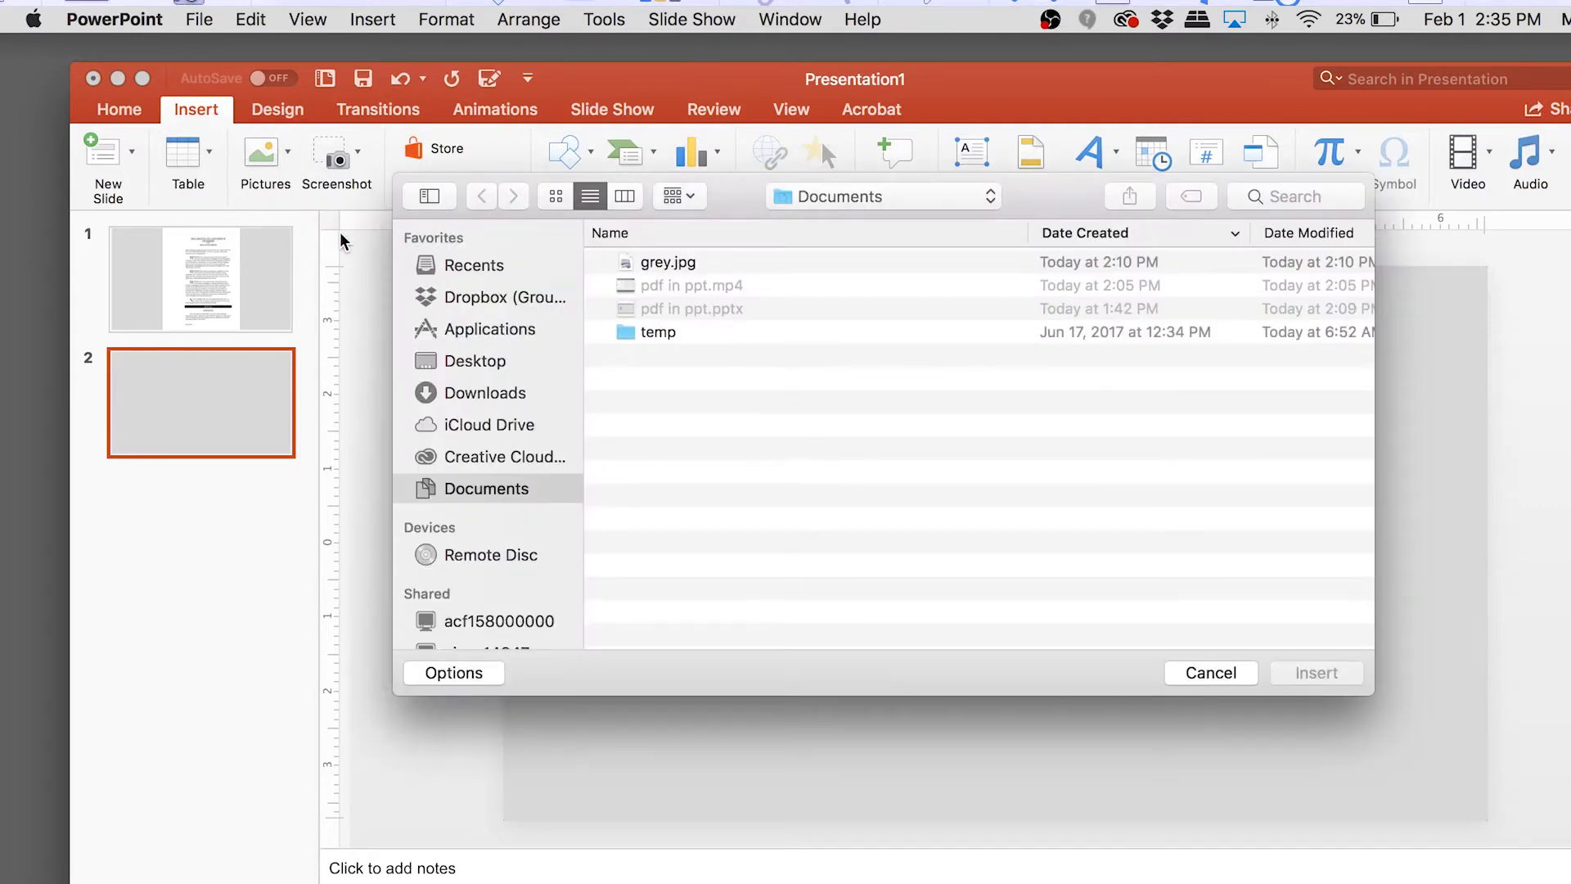
{"action": "left_click", "coordinate": [478, 360]}
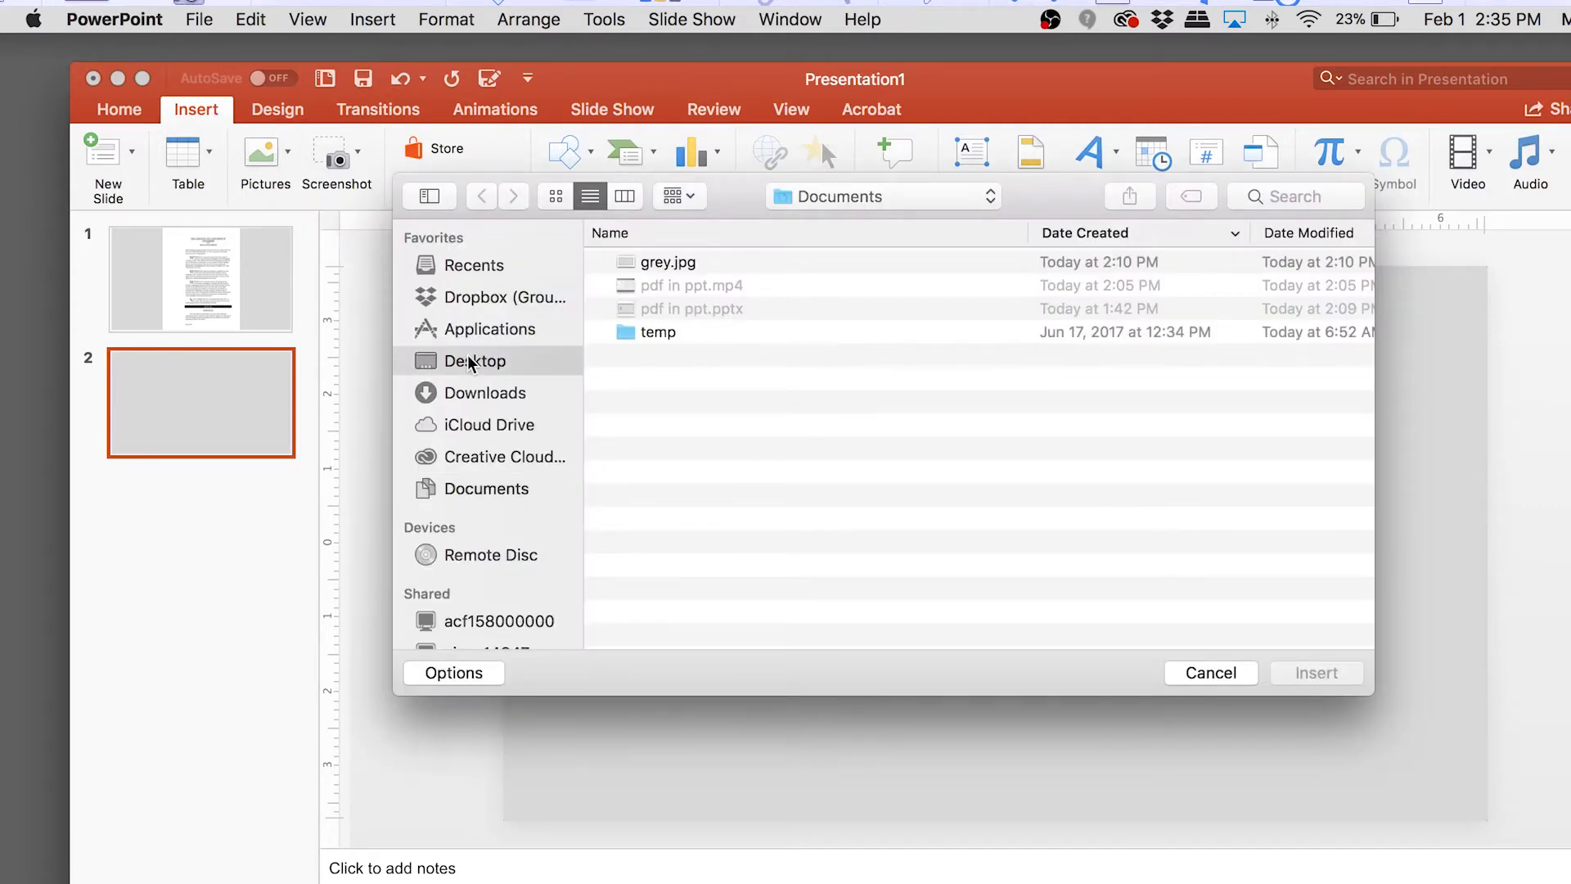
{"action": "left_click", "coordinate": [666, 286]}
{"action": "double_click", "coordinate": [666, 286]}
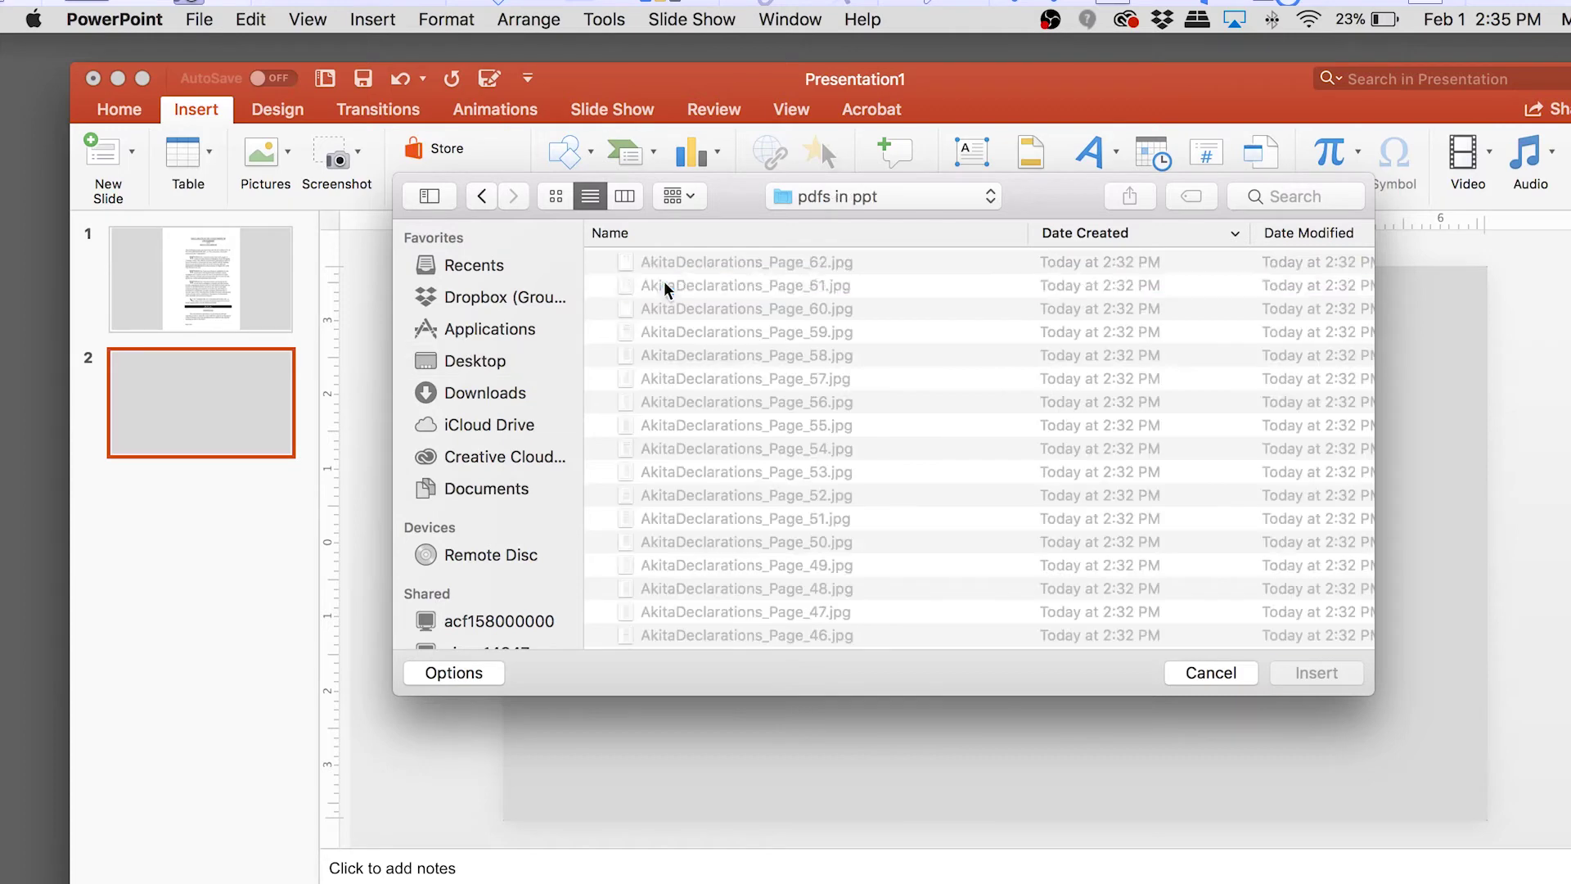
{"action": "left_click", "coordinate": [666, 287]}
{"action": "scroll", "coordinate": [837, 561], "scroll_direction": "down", "scroll_amount": 5}
{"action": "scroll", "coordinate": [837, 561], "scroll_direction": "up", "scroll_amount": 3}
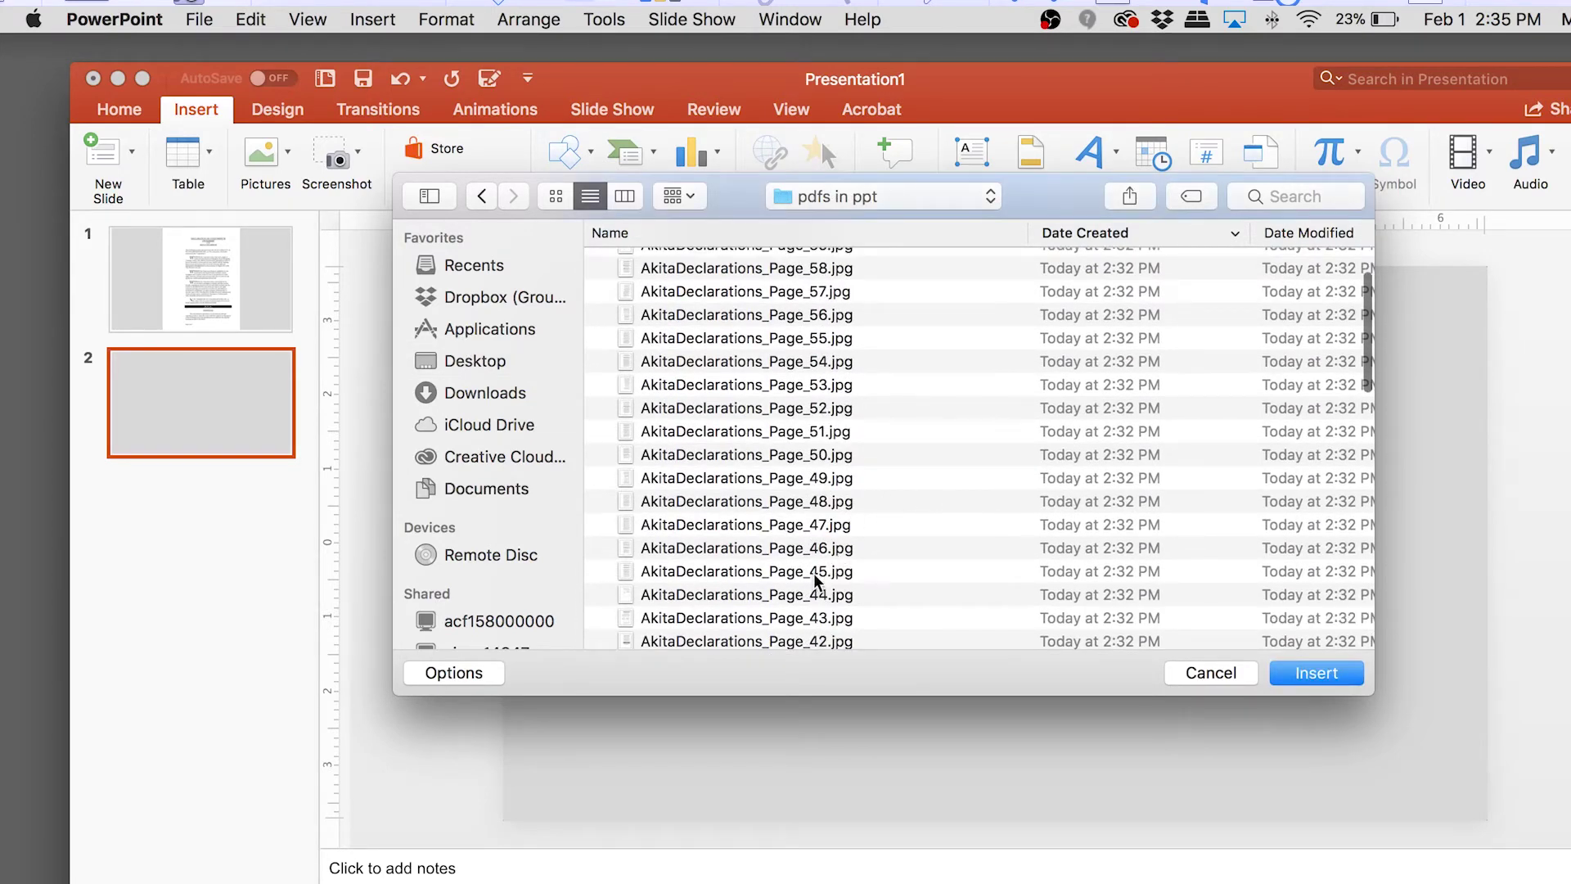
{"action": "double_click", "coordinate": [816, 573]}
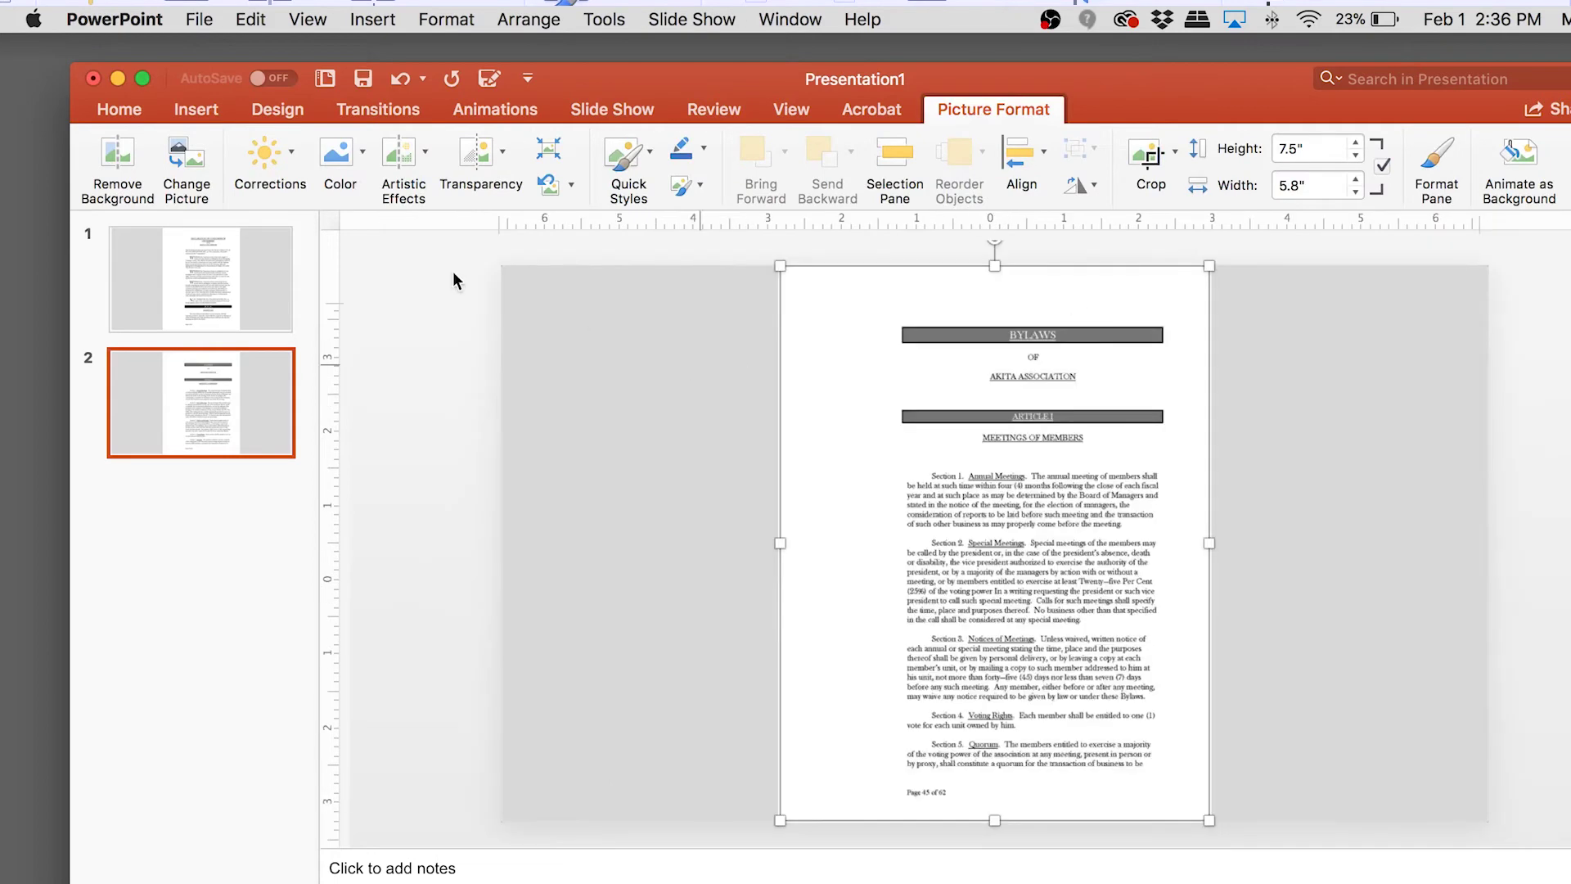
Close the Design Ideas pane and dismiss the slide's context menu
{"action": "left_click", "coordinate": [236, 279]}
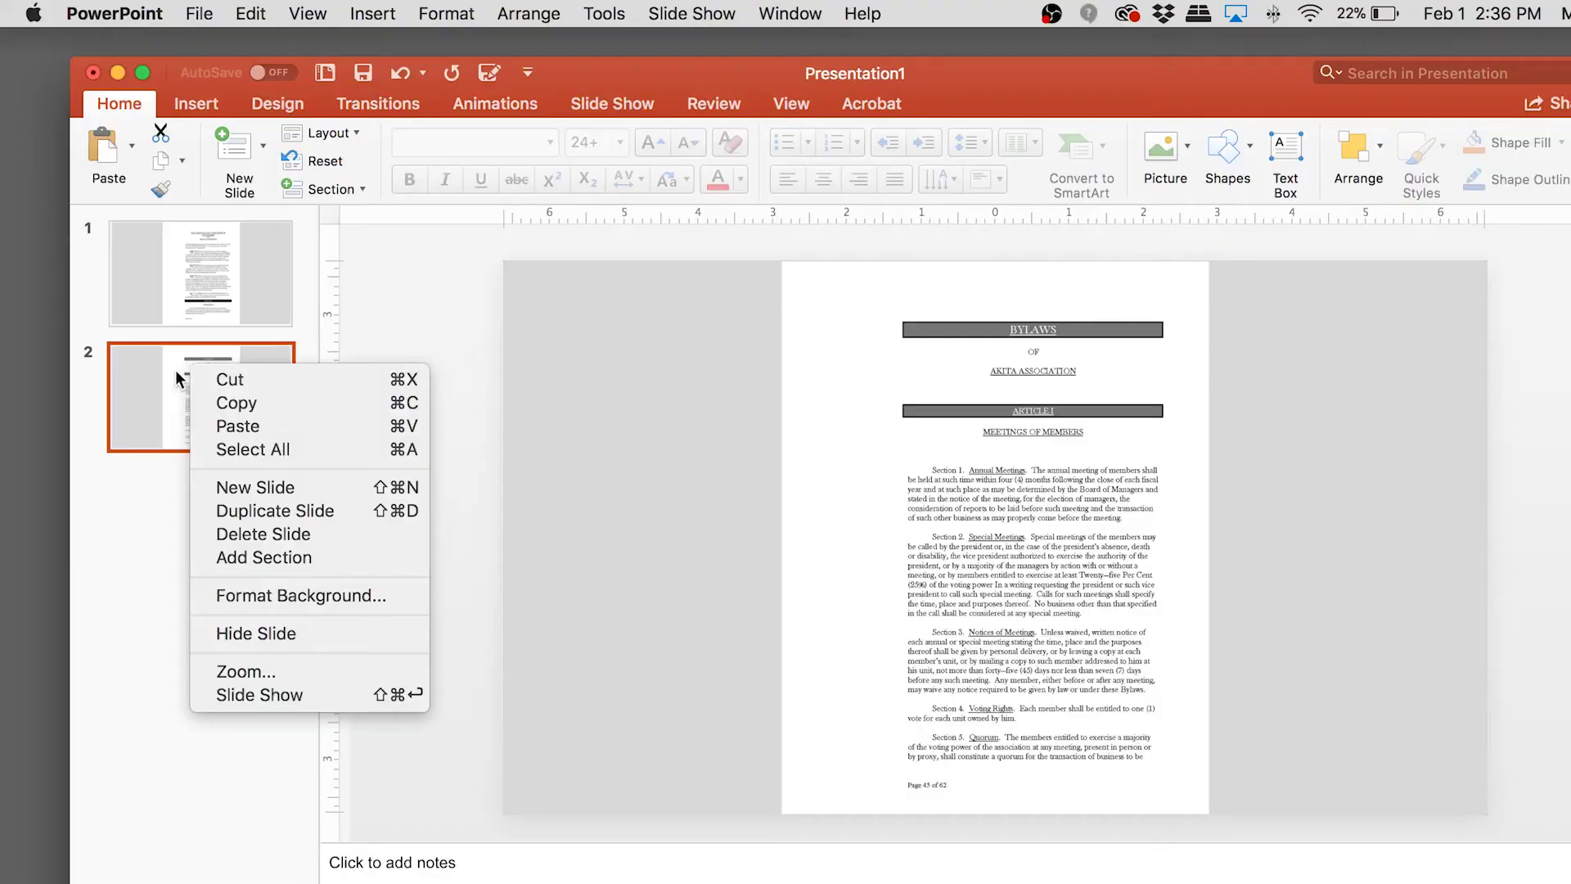
{"action": "key", "text": "Escape"}
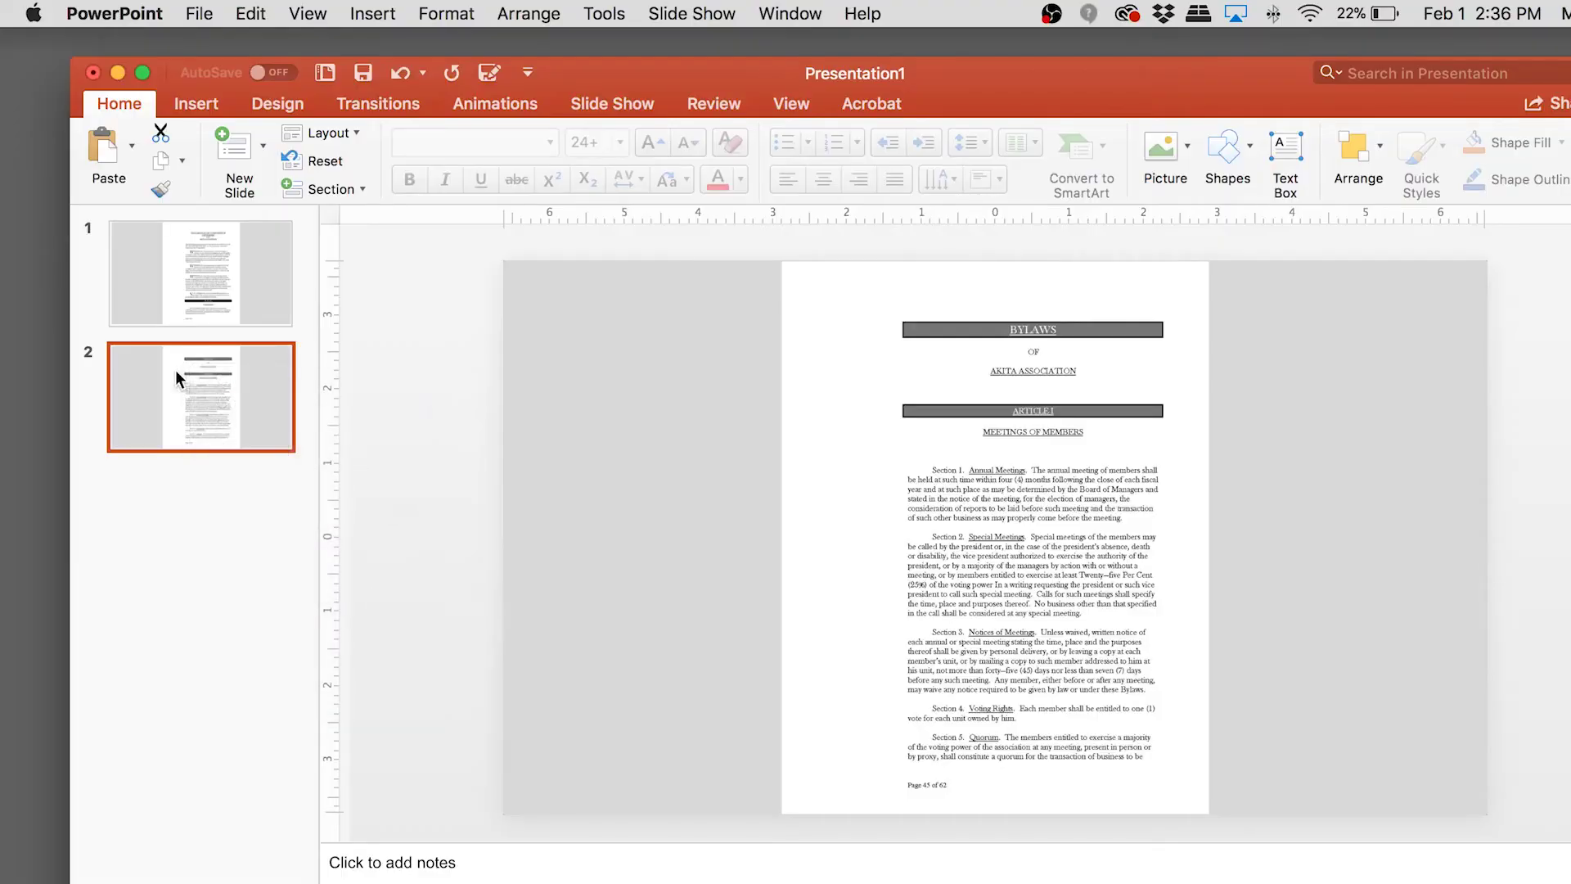
Duplicate slide 2 as slide 3, duplicate its page picture, and begin cropping the copy
{"action": "key", "text": "super+d"}
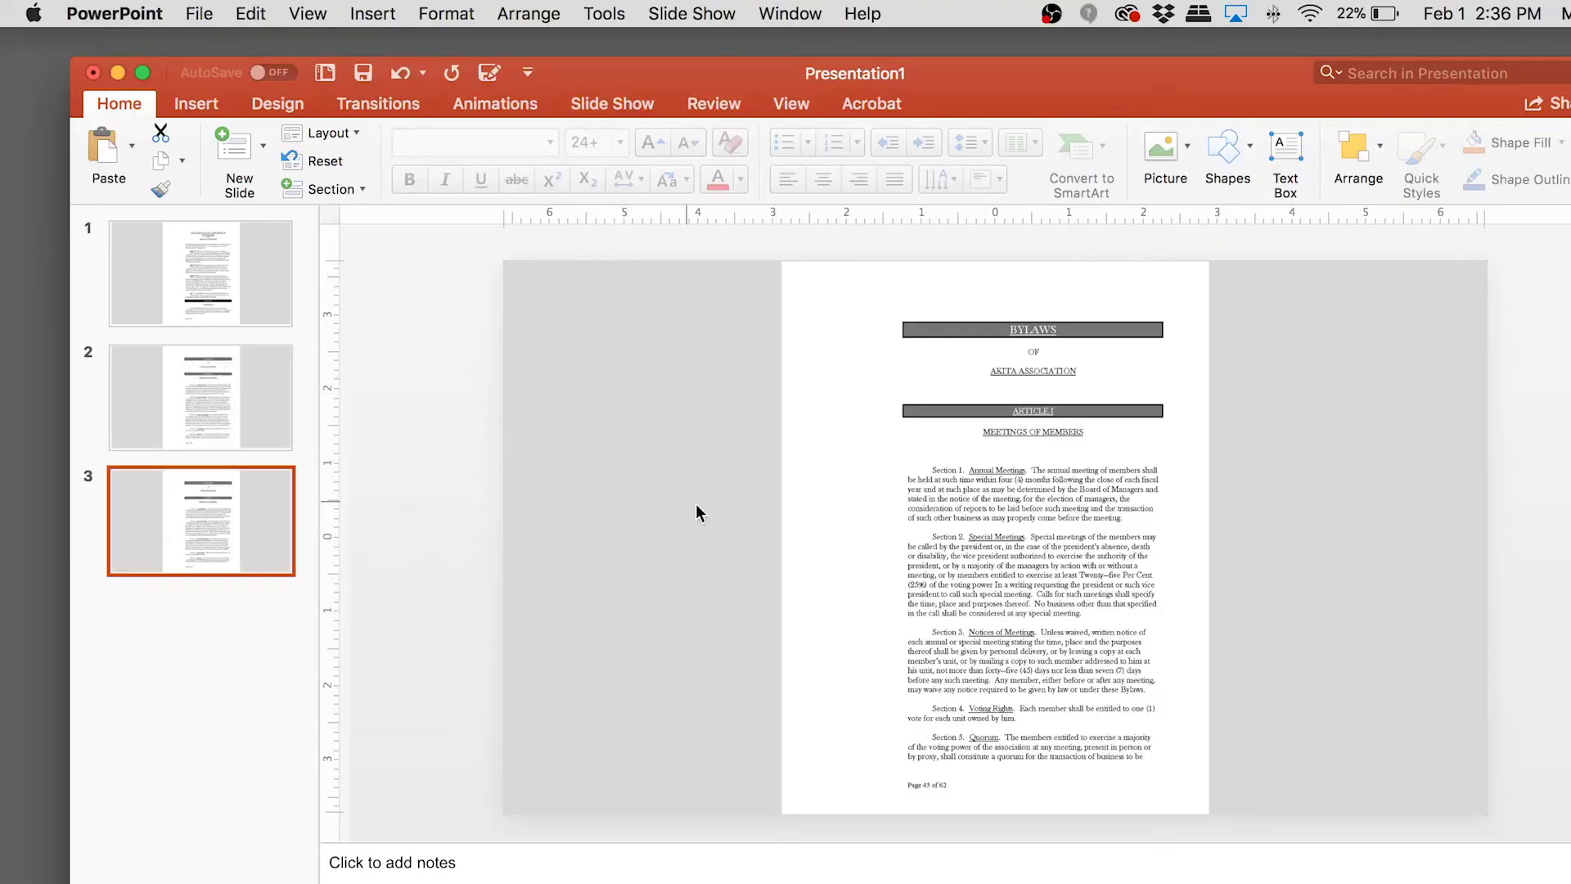
{"action": "left_click", "coordinate": [1037, 645]}
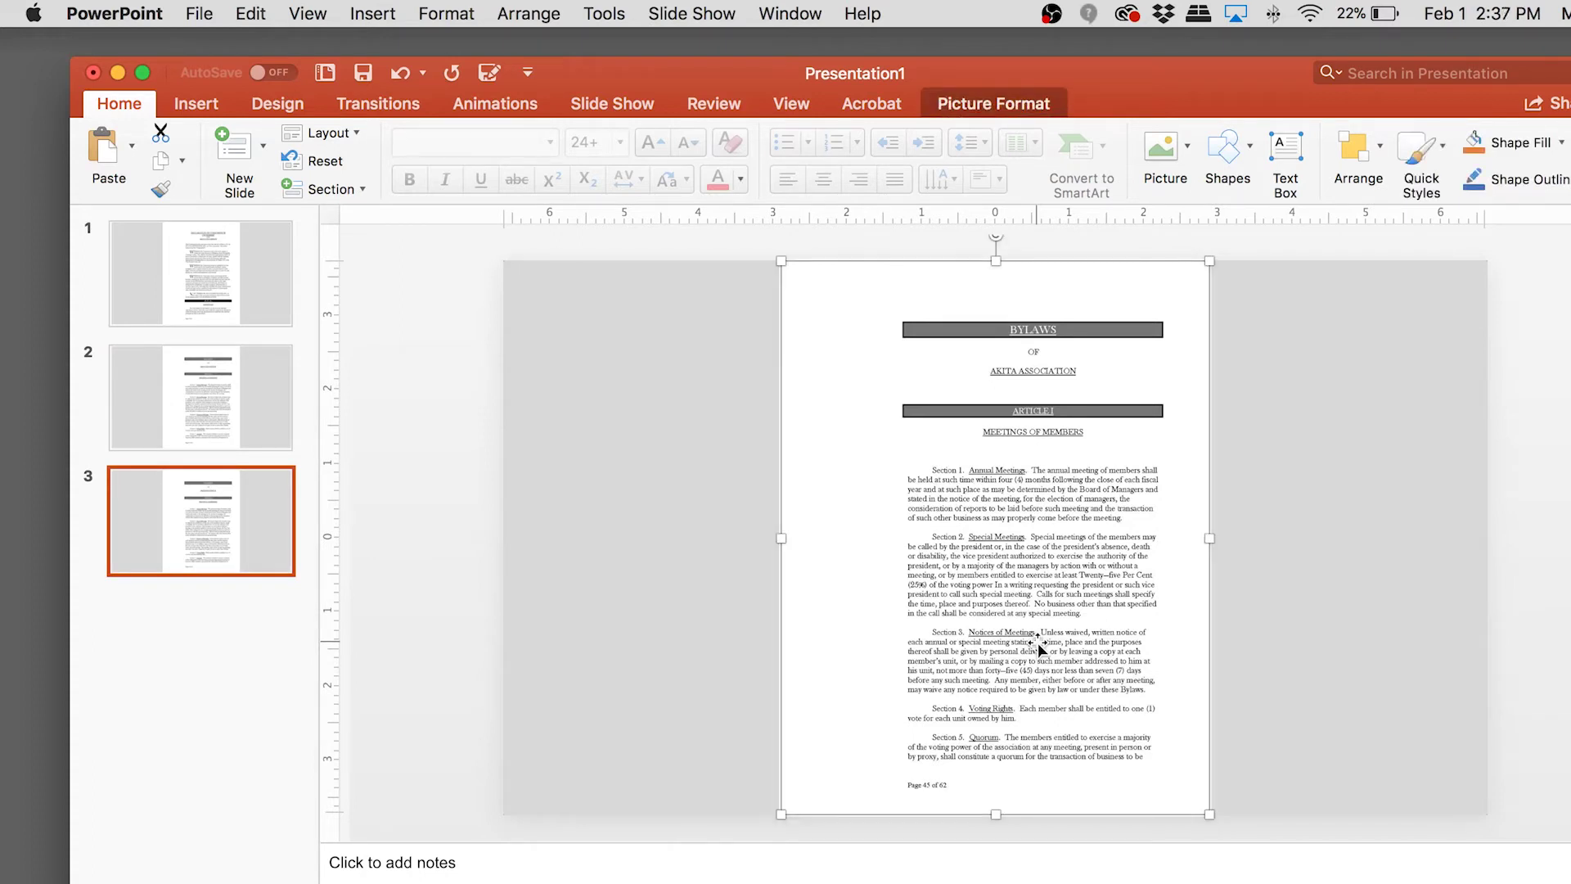
{"action": "key", "text": "super+d"}
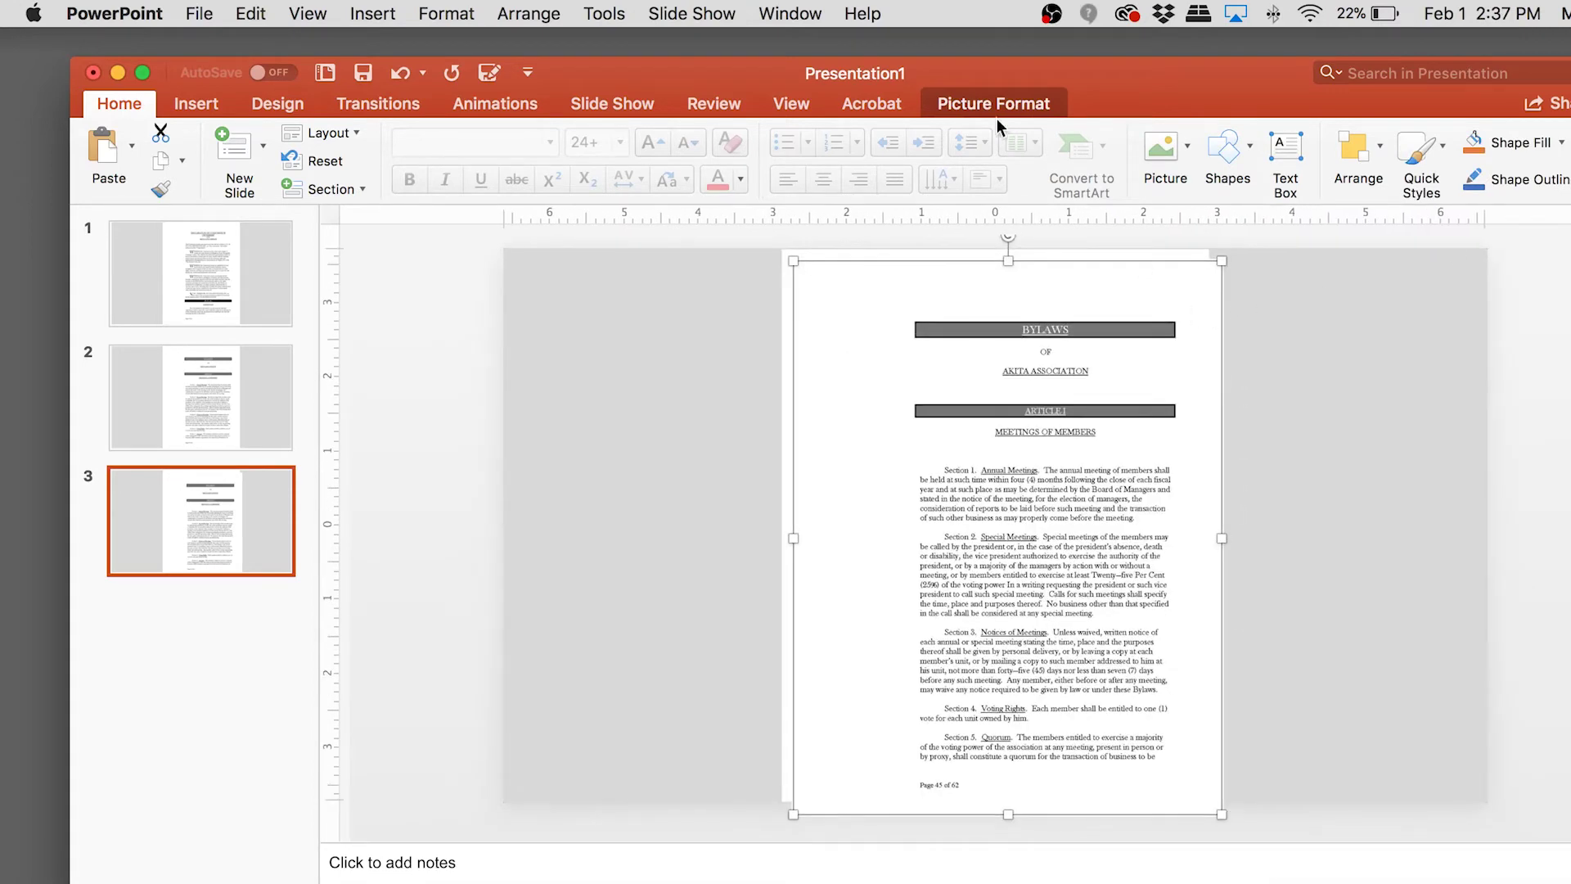
{"action": "left_click", "coordinate": [987, 97]}
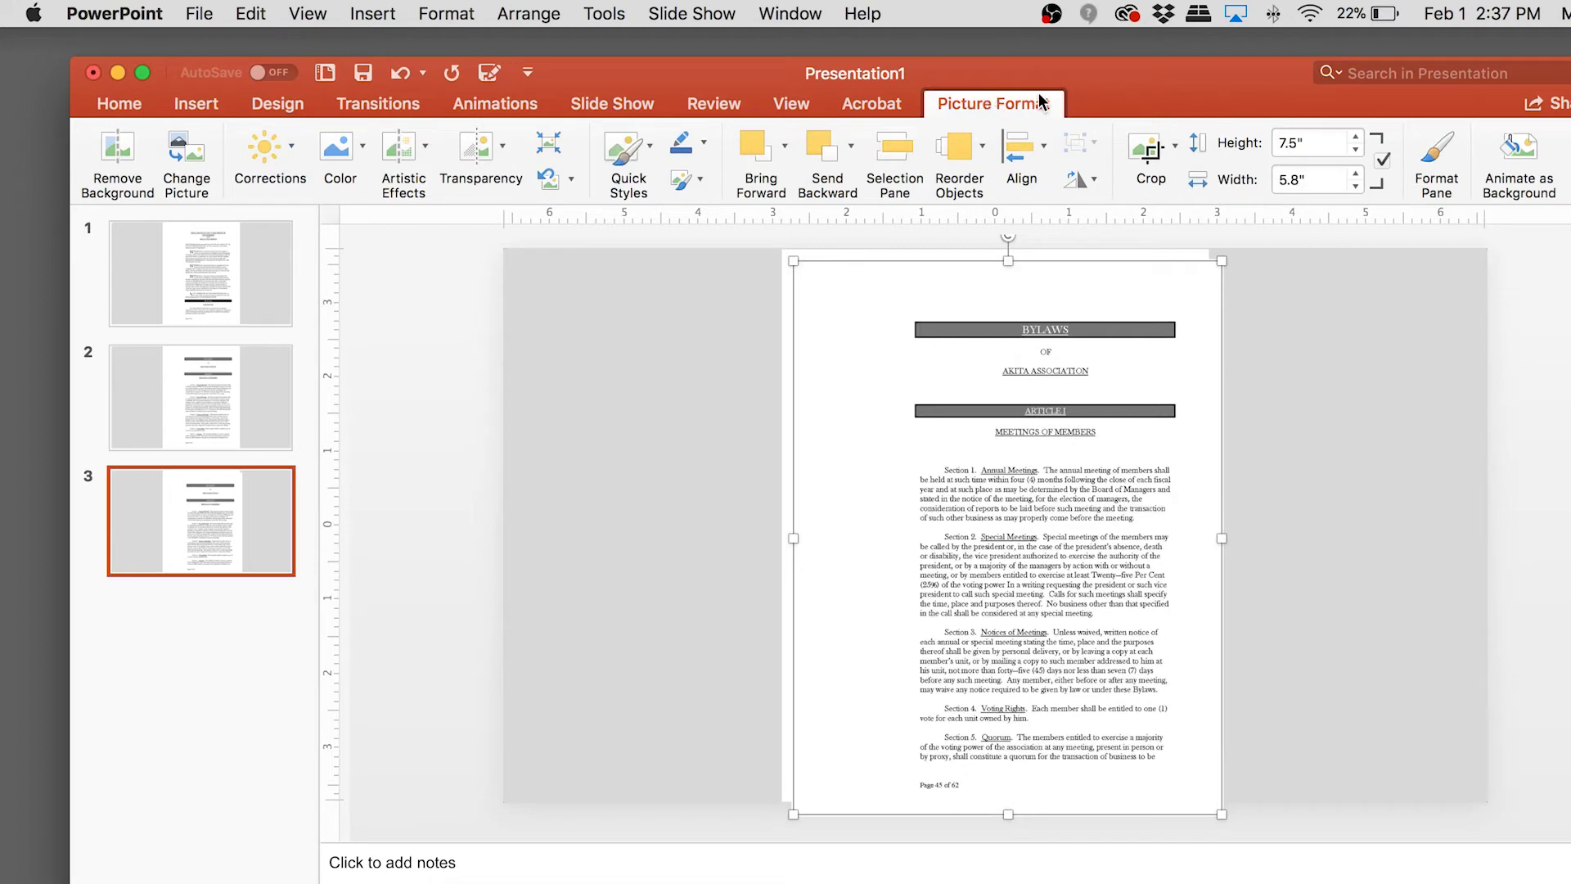
{"action": "left_click", "coordinate": [1145, 144]}
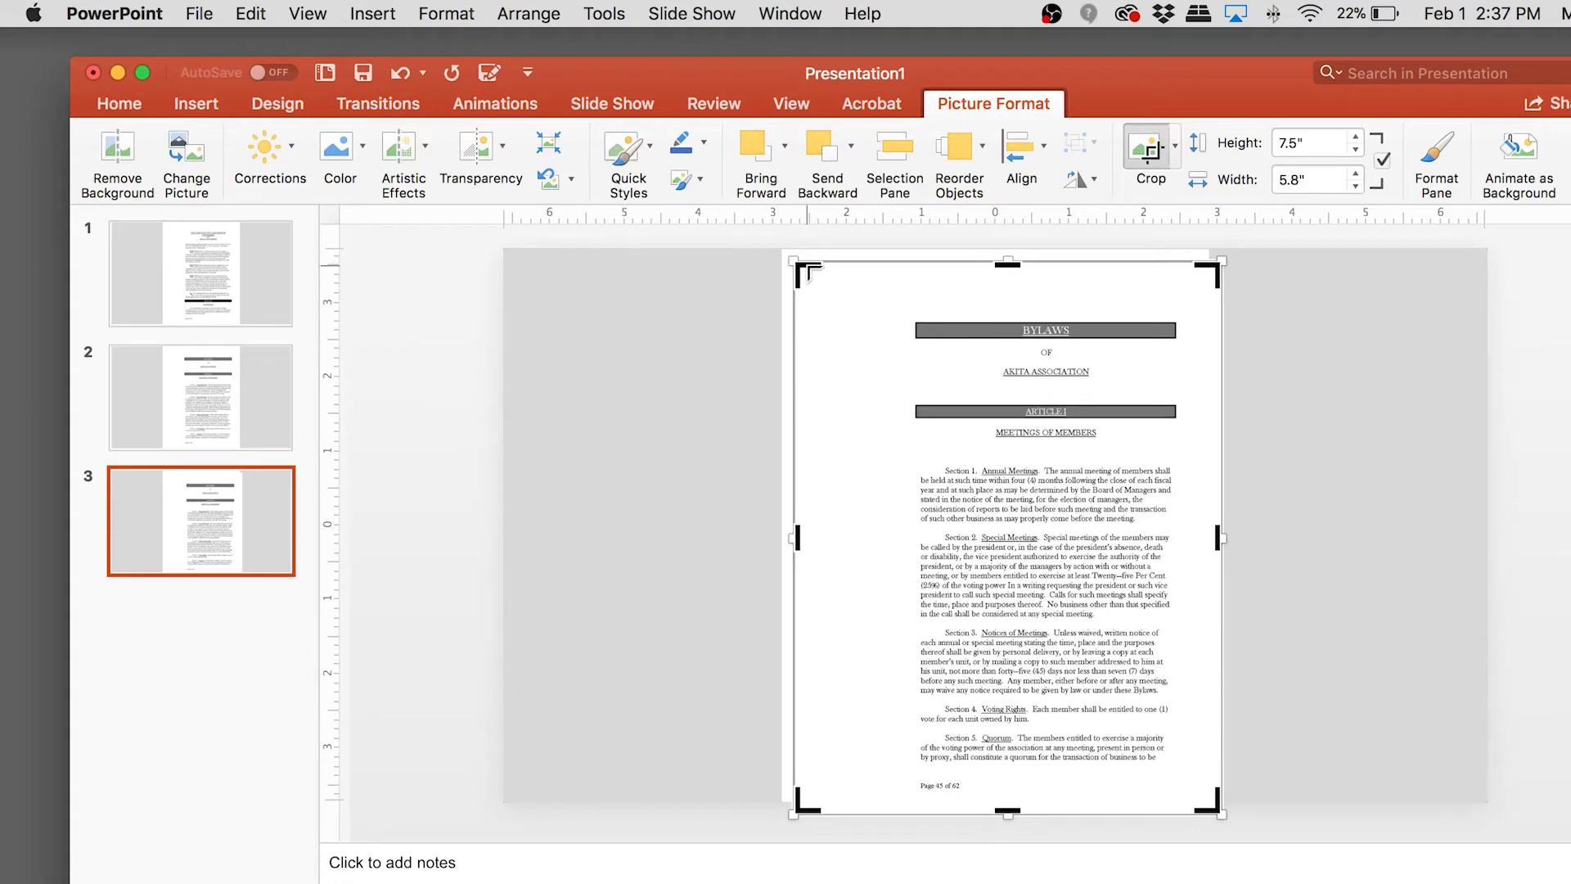
Crop the duplicate picture to the Section 3 Notices of Meeting paragraph beside the full page
{"action": "left_click_drag", "start_coordinate": [808, 270], "coordinate": [901, 624]}
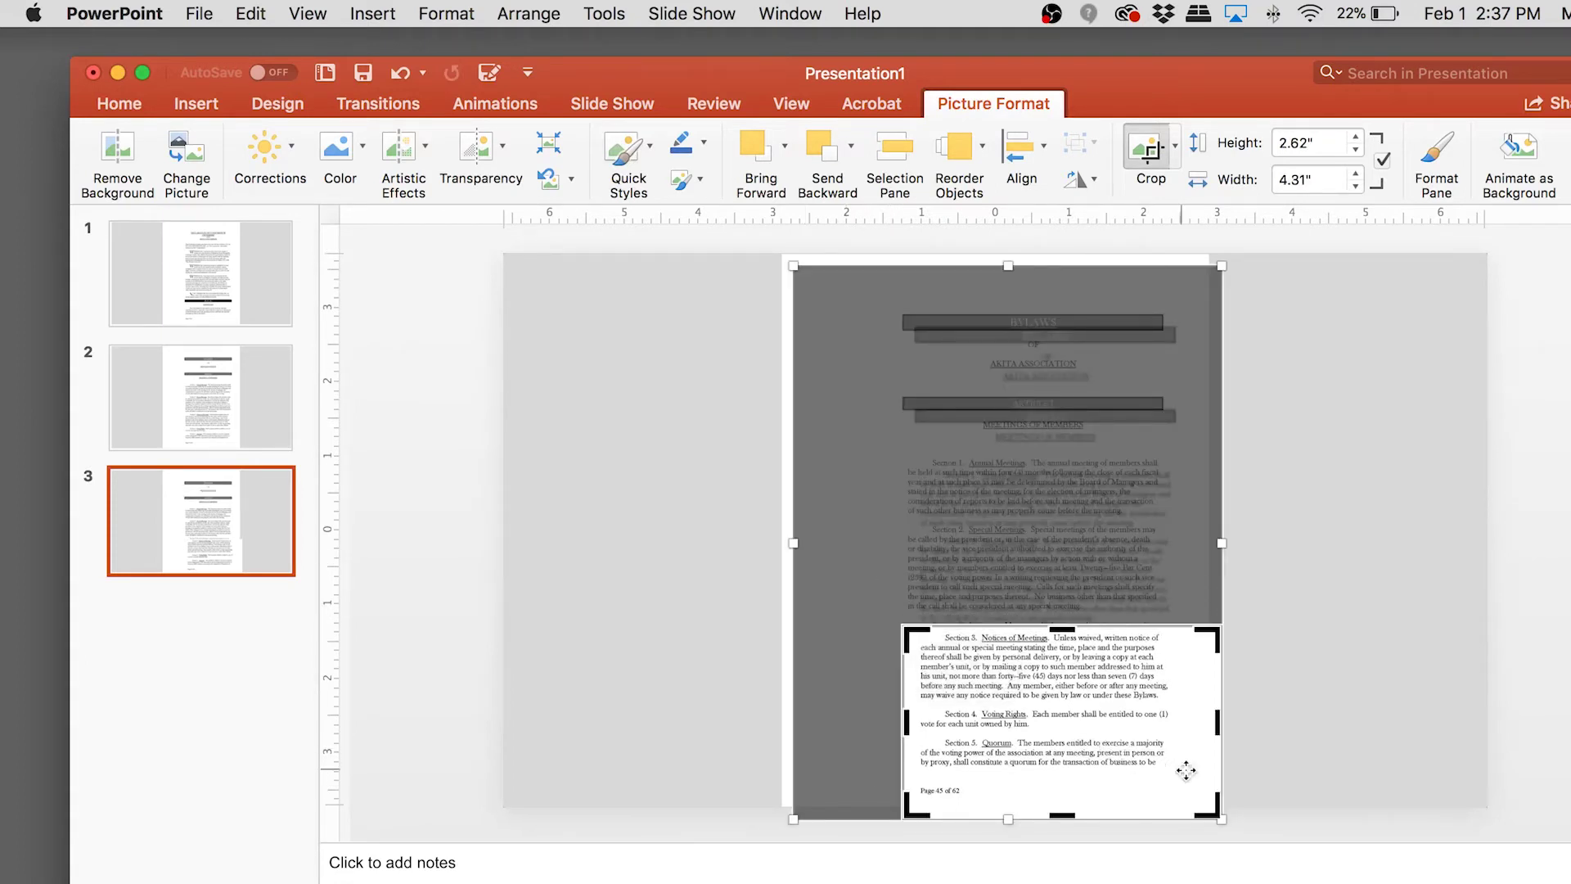
{"action": "left_click_drag", "start_coordinate": [1207, 813], "coordinate": [1176, 701]}
{"action": "left_click", "coordinate": [1292, 680]}
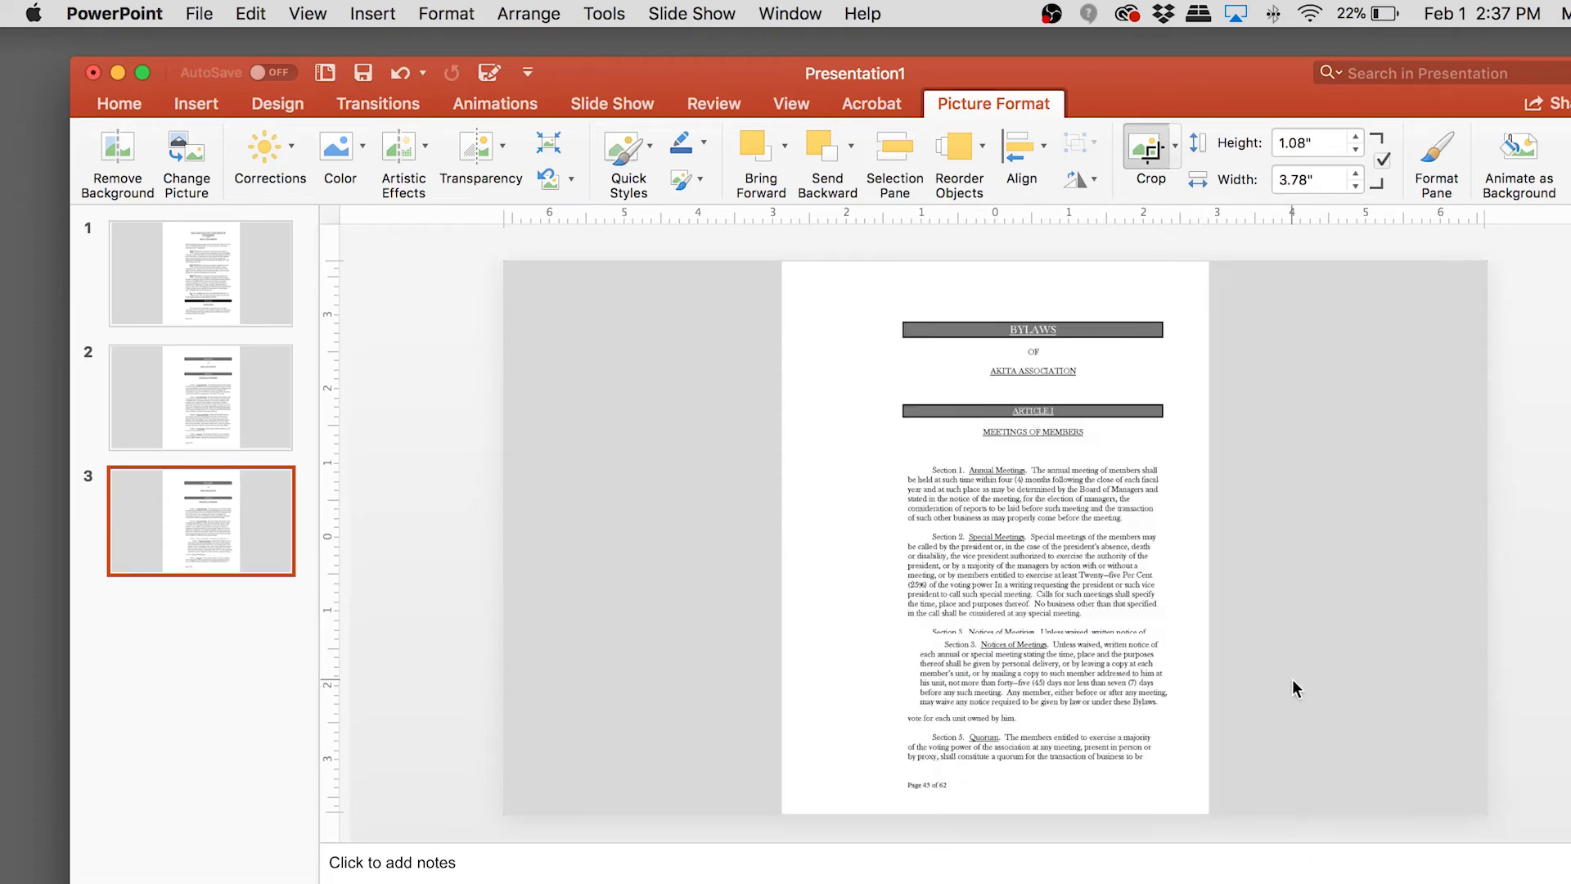
{"action": "left_click", "coordinate": [1102, 660]}
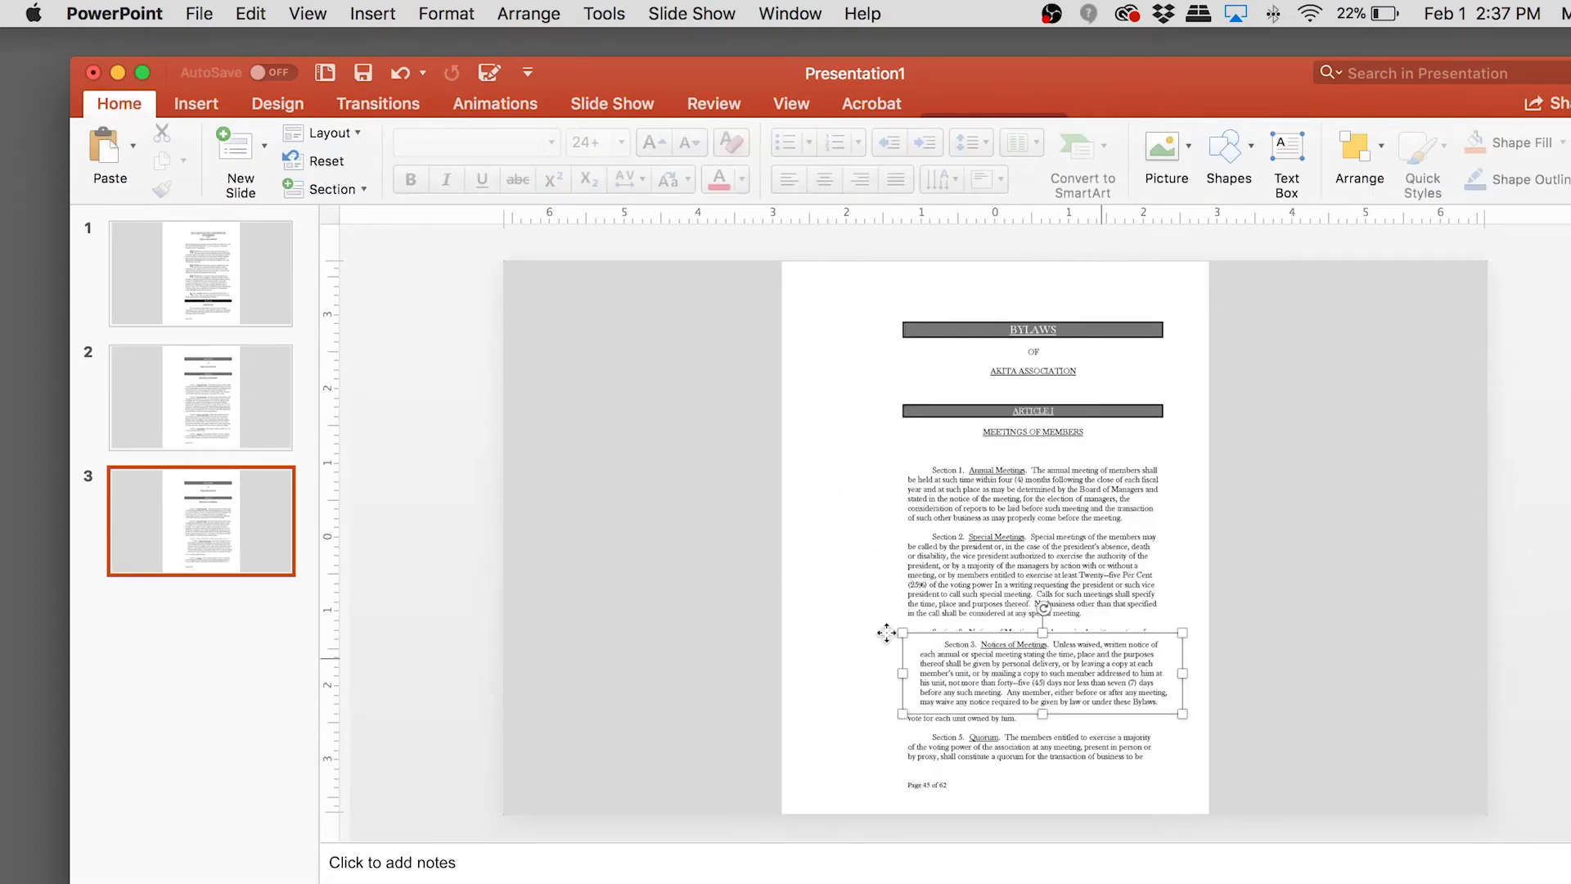
{"action": "key", "text": "super+z"}
{"action": "key", "text": "super+z"}
{"action": "key", "text": "super+z"}
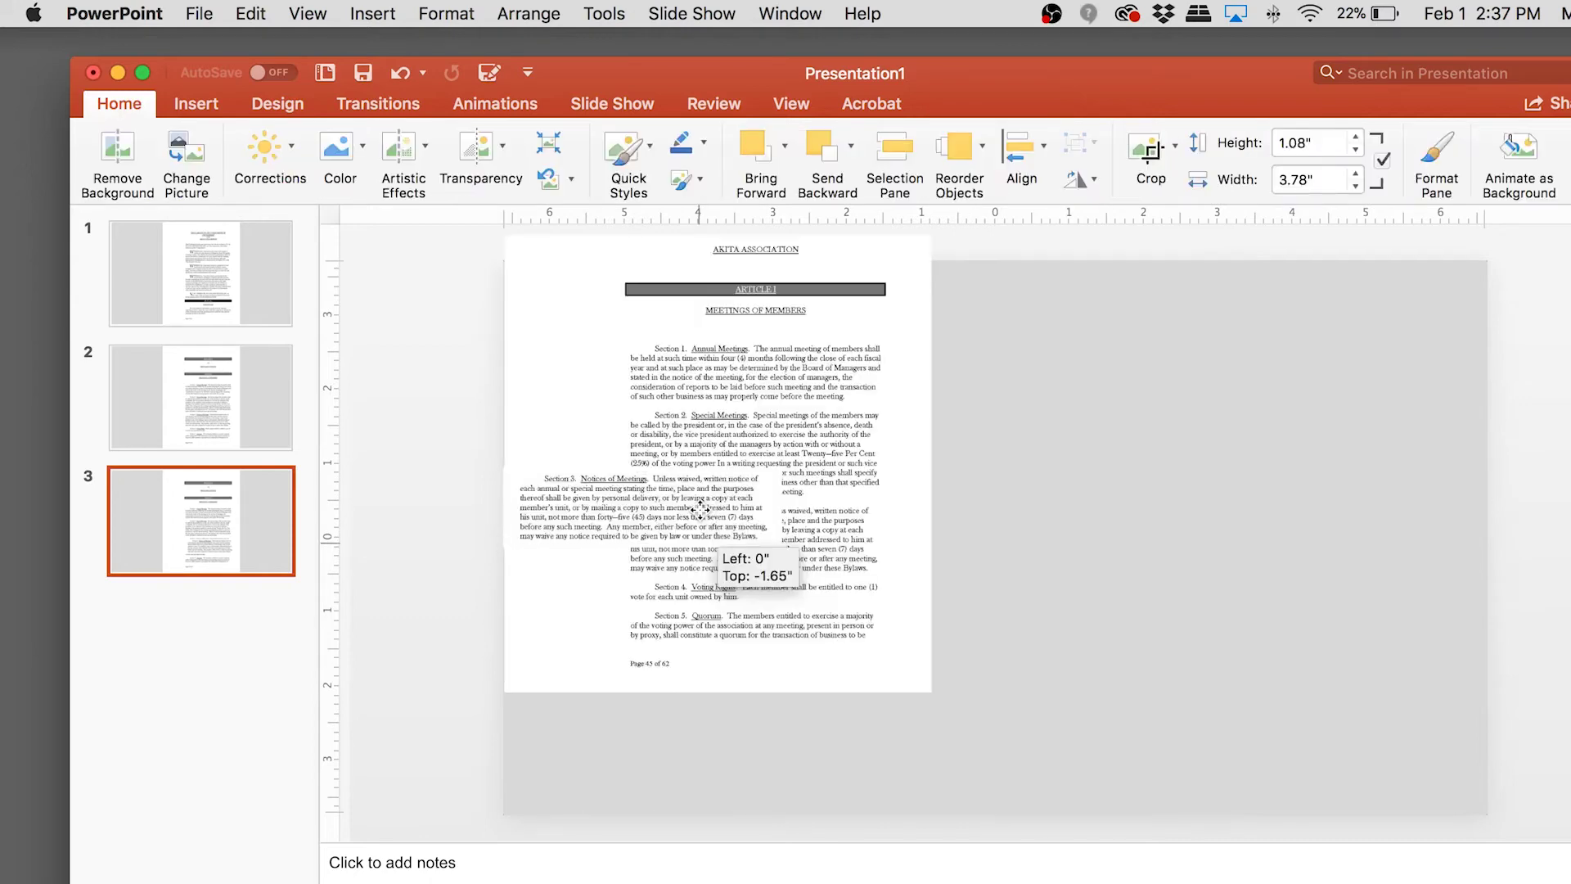
{"action": "key", "text": "super+z"}
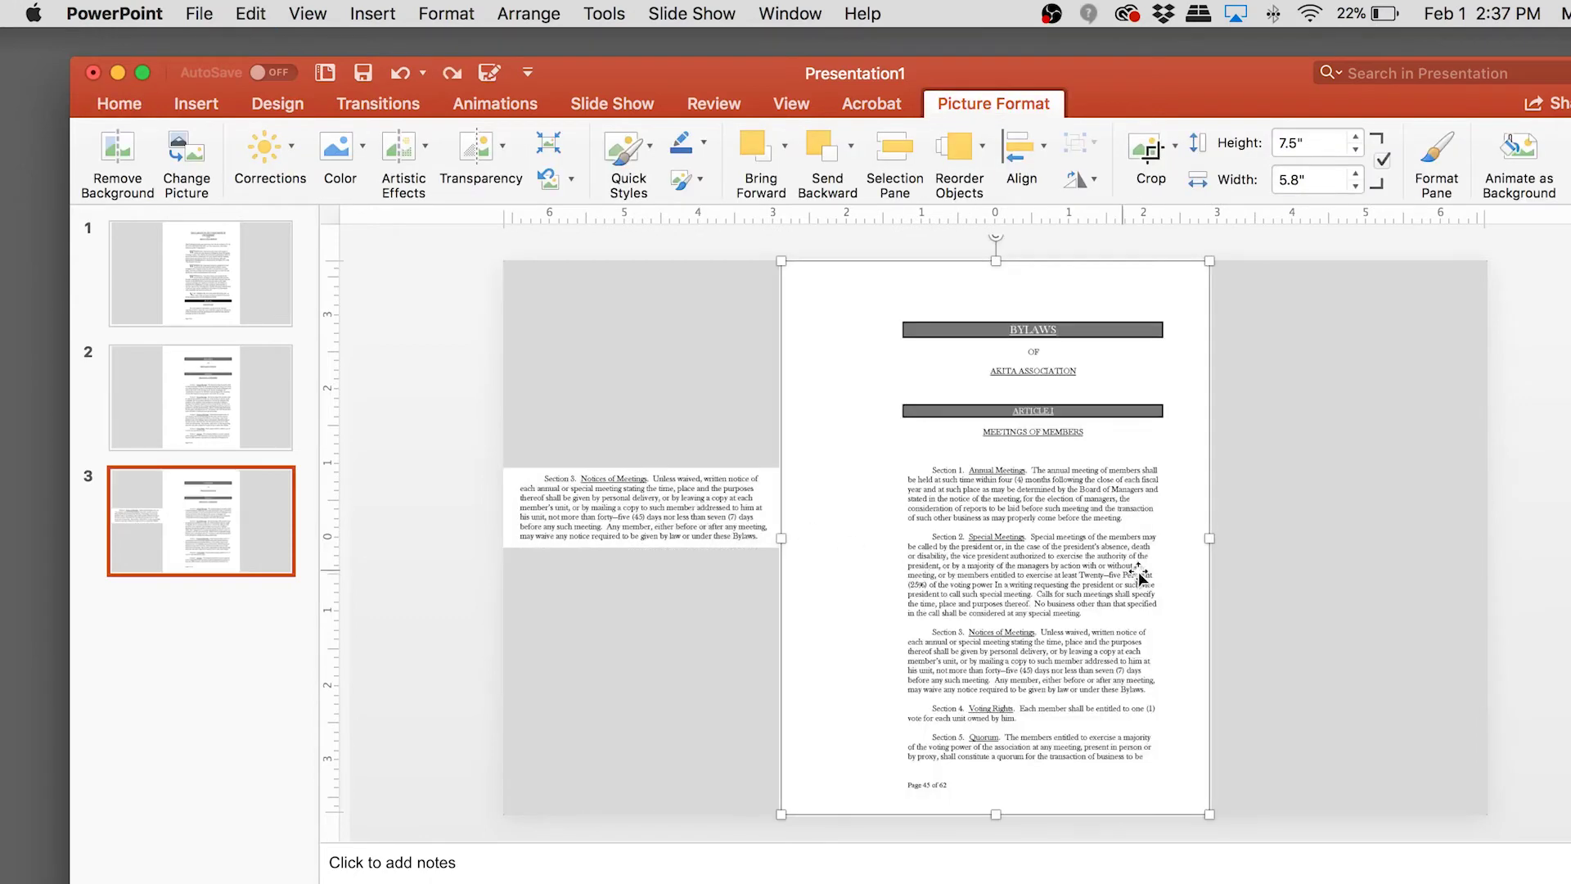
Move the Section 3 excerpt over the page and enlarge it to 12.41" by 3.56"
{"action": "left_click", "coordinate": [626, 508]}
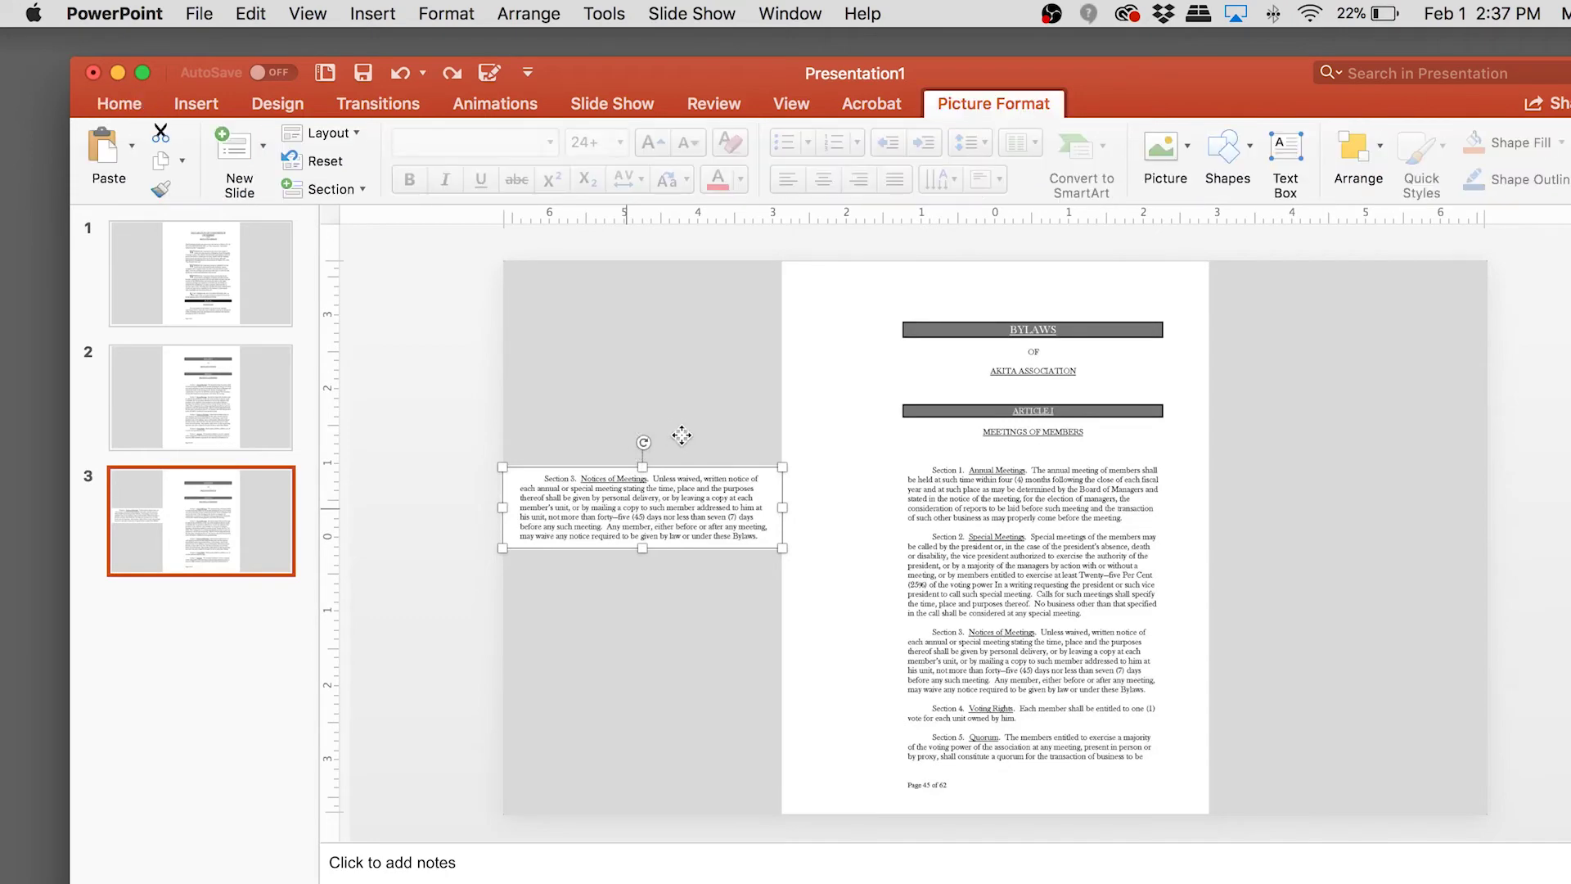
{"action": "left_click_drag", "start_coordinate": [681, 436], "coordinate": [735, 361]}
{"action": "left_click_drag", "start_coordinate": [828, 473], "coordinate": [1470, 615]}
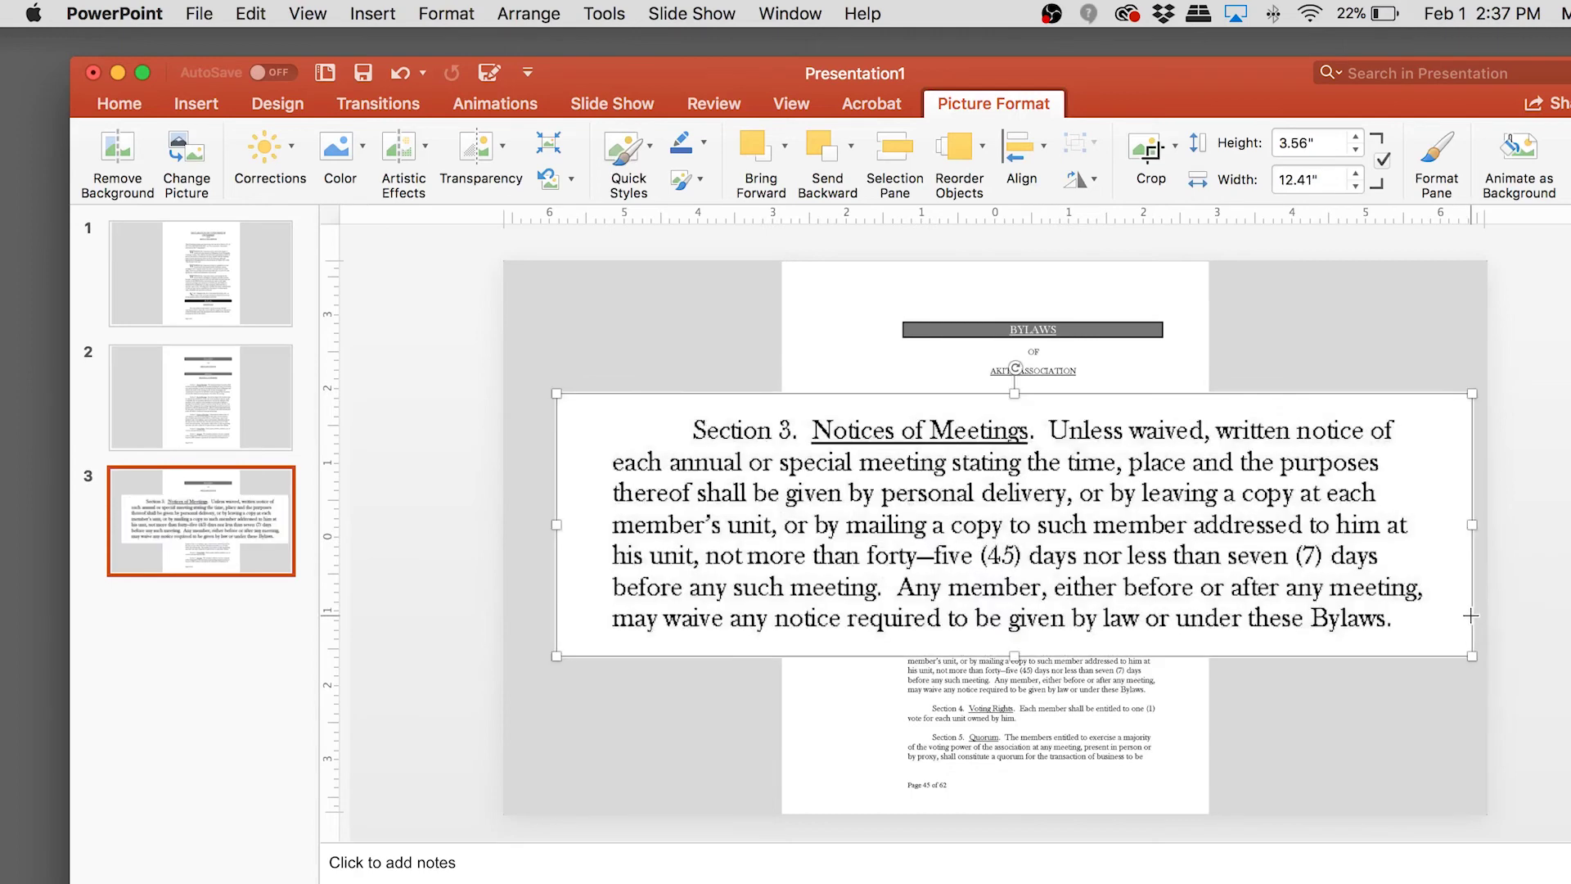
{"action": "left_click_drag", "start_coordinate": [1354, 581], "coordinate": [1336, 579]}
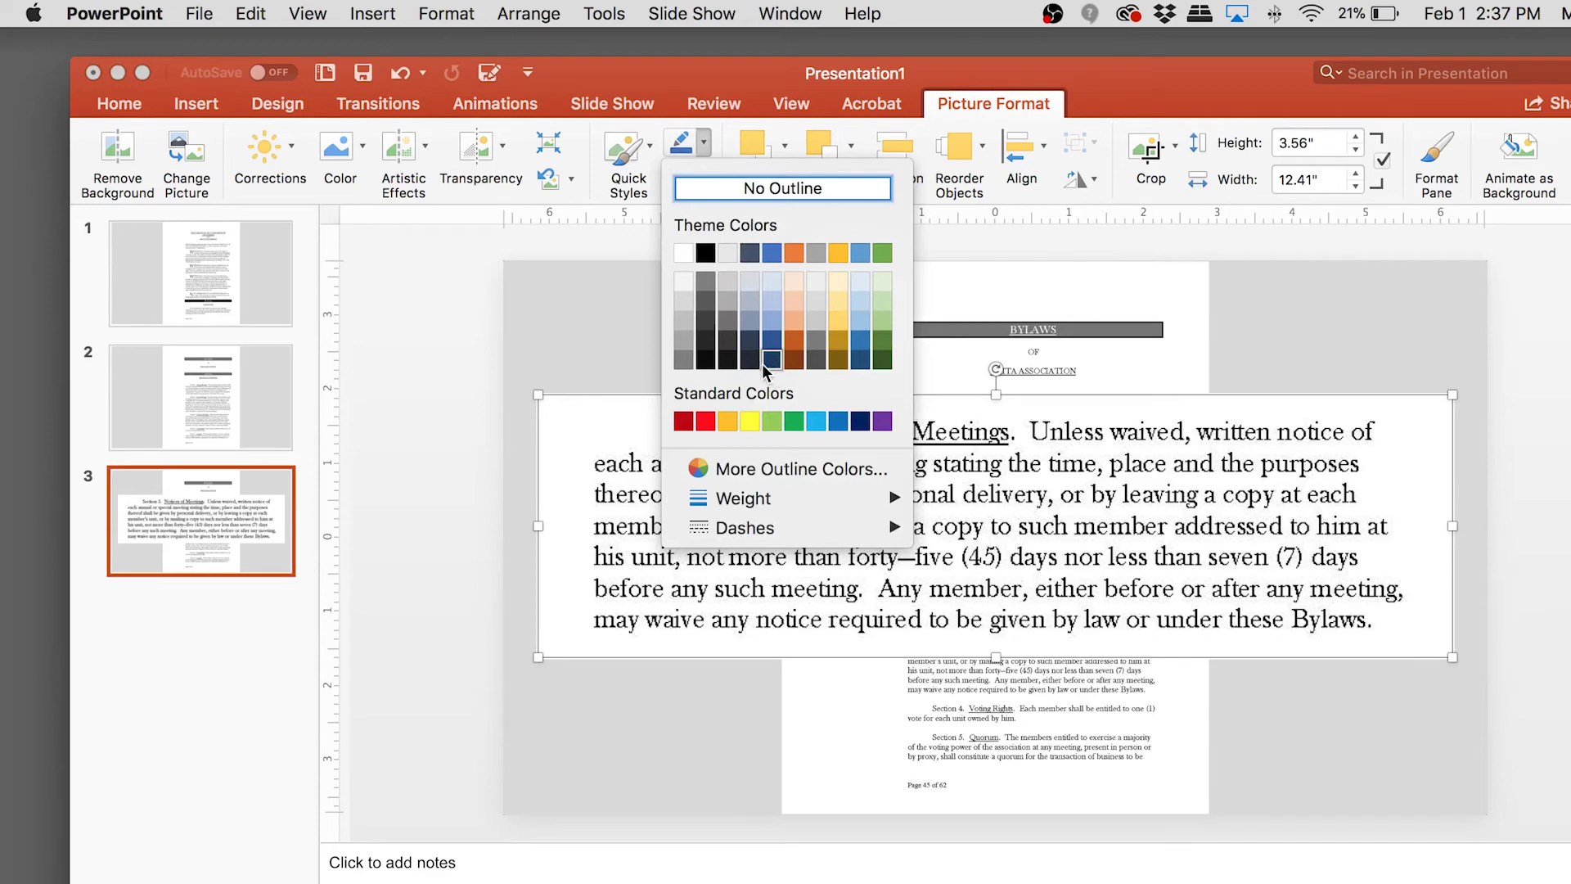
Outline the enlarged Section 3 excerpt with a dark picture border
{"action": "left_click", "coordinate": [755, 361]}
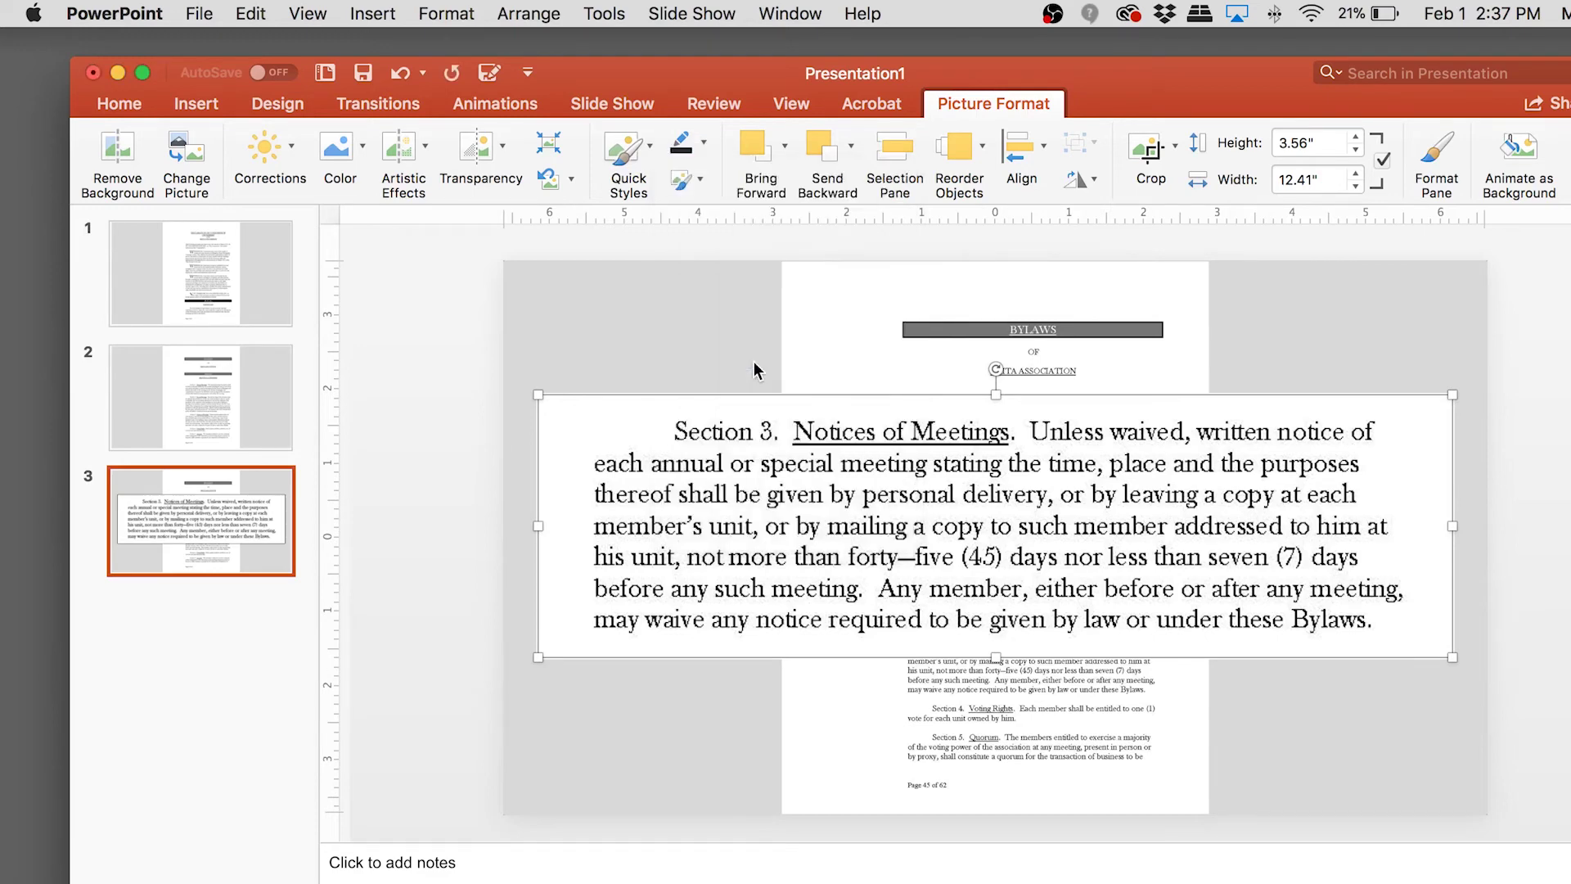
{"action": "left_click", "coordinate": [700, 180]}
{"action": "mouse_move", "coordinate": [751, 262]}
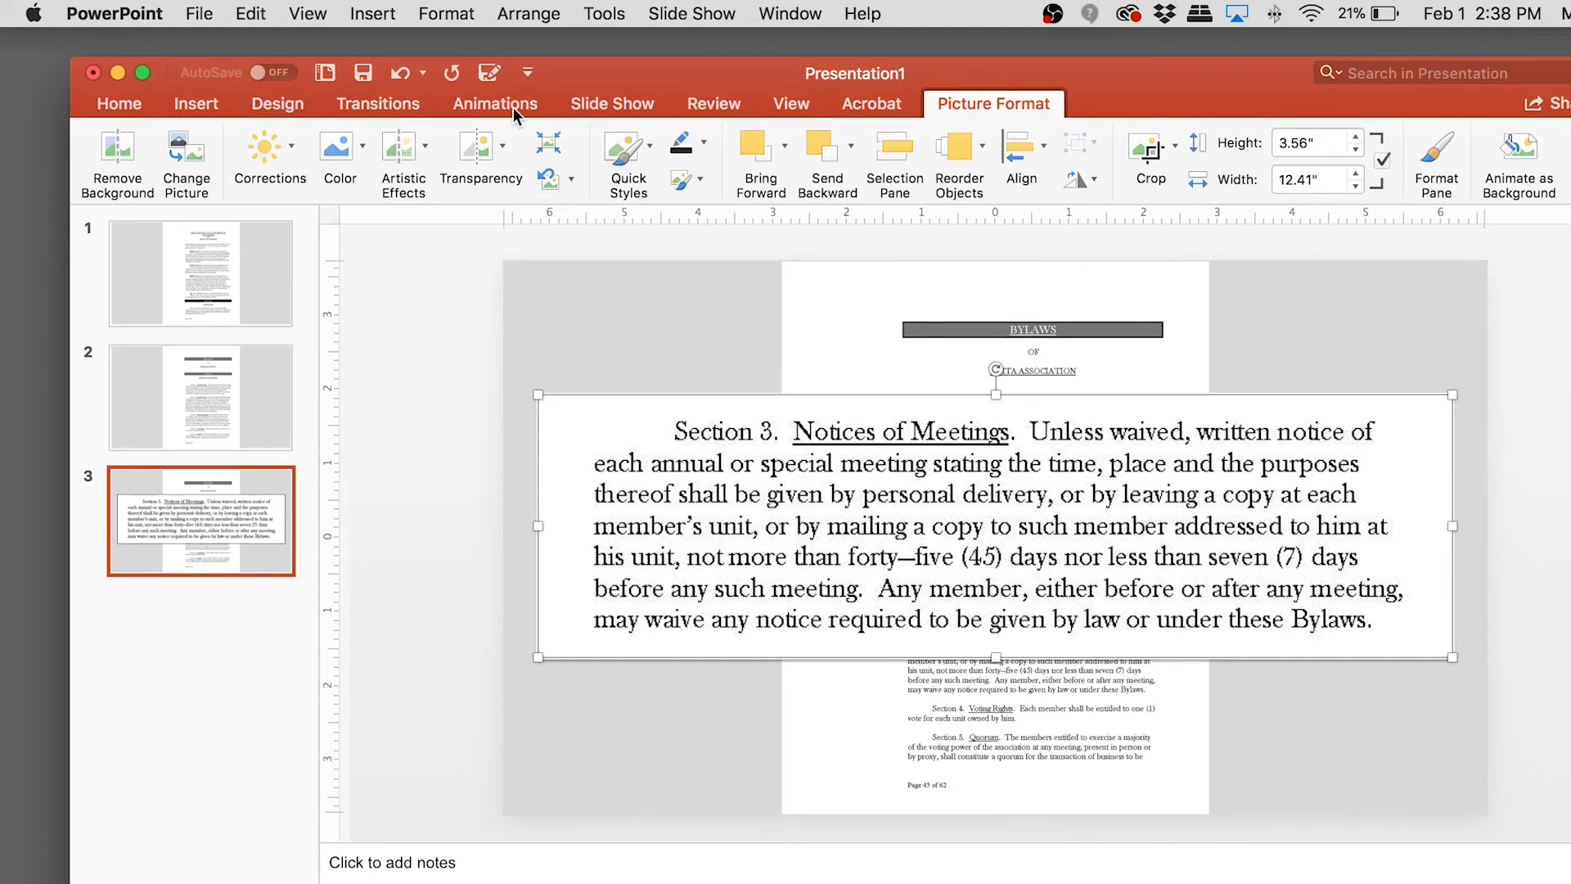
Apply a Zoom entrance animation to the Section 3 excerpt
{"action": "left_click", "coordinate": [513, 106]}
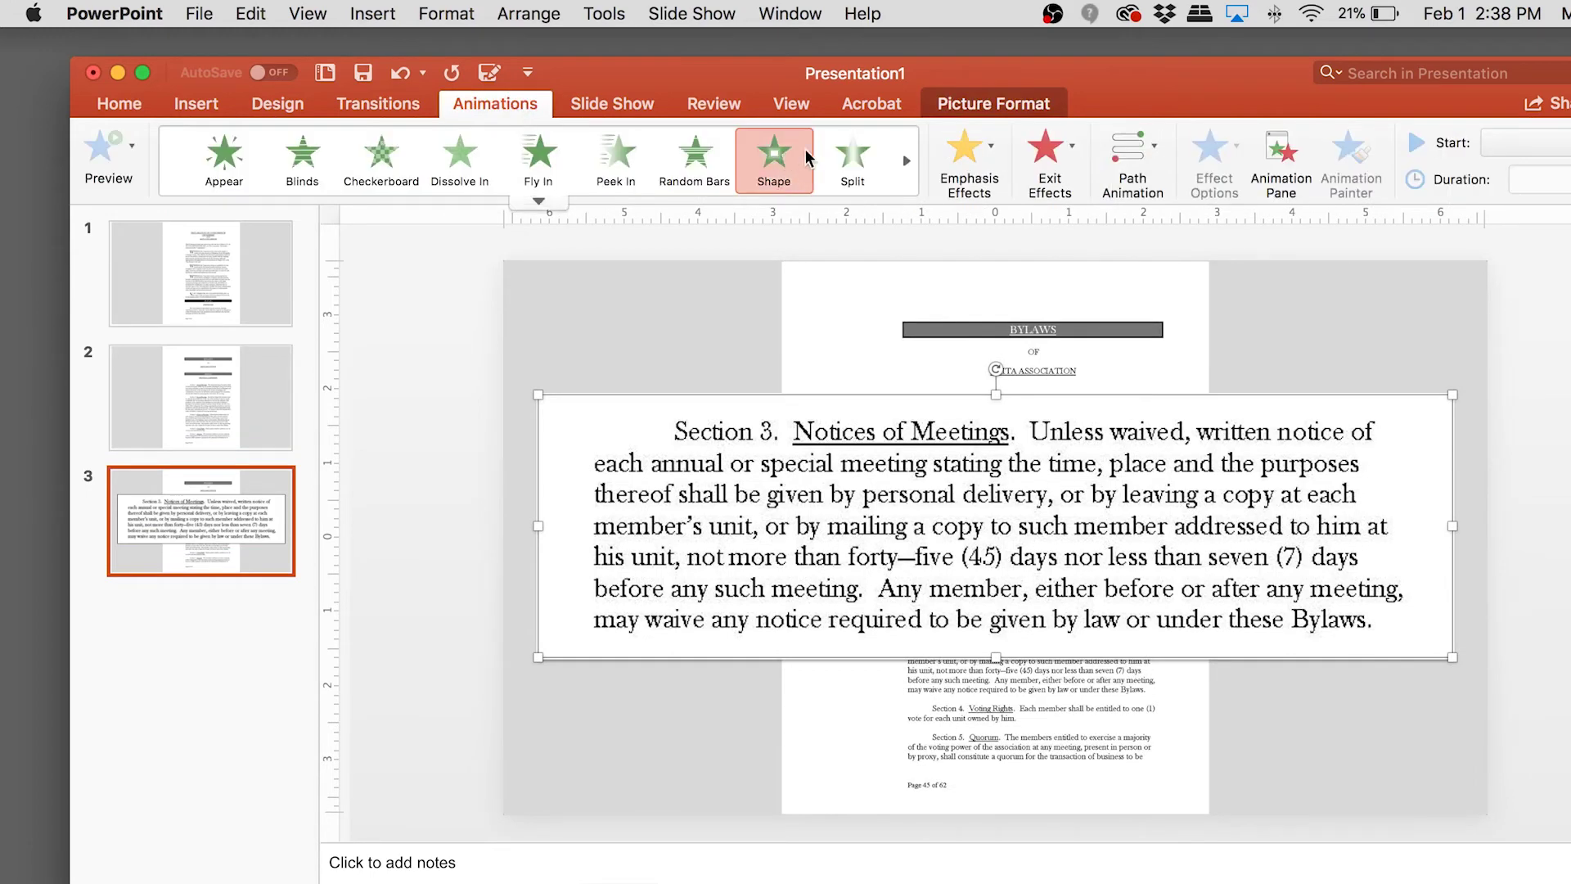
{"action": "left_click", "coordinate": [907, 162]}
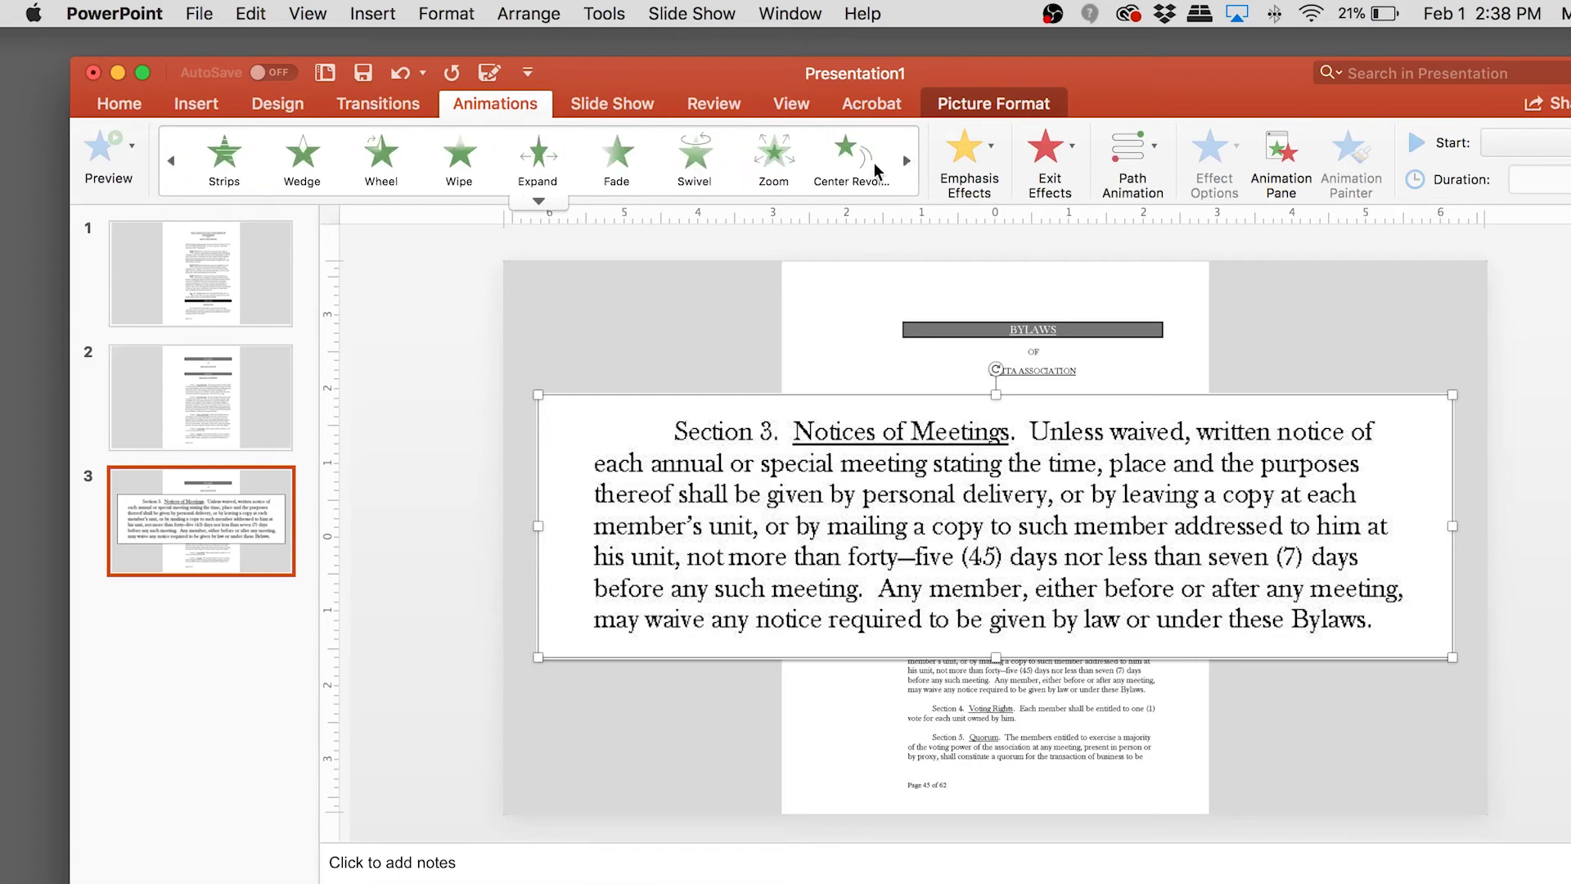
{"action": "left_click", "coordinate": [773, 161]}
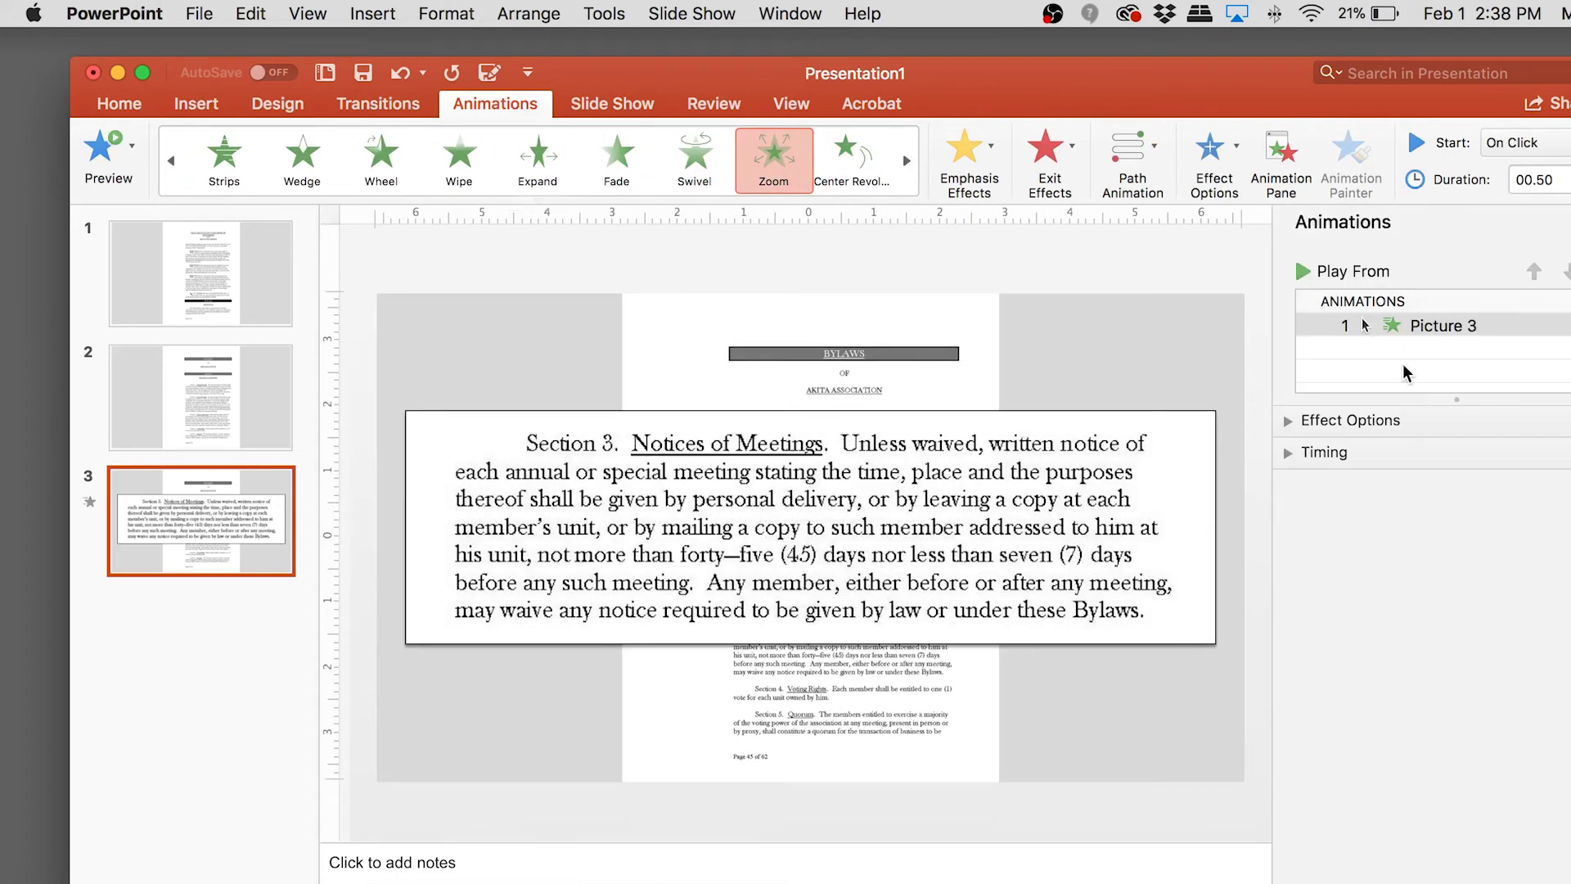
Set the Zoom to start After Previous and run the slide show from the first slide
{"action": "left_click", "coordinate": [1456, 326]}
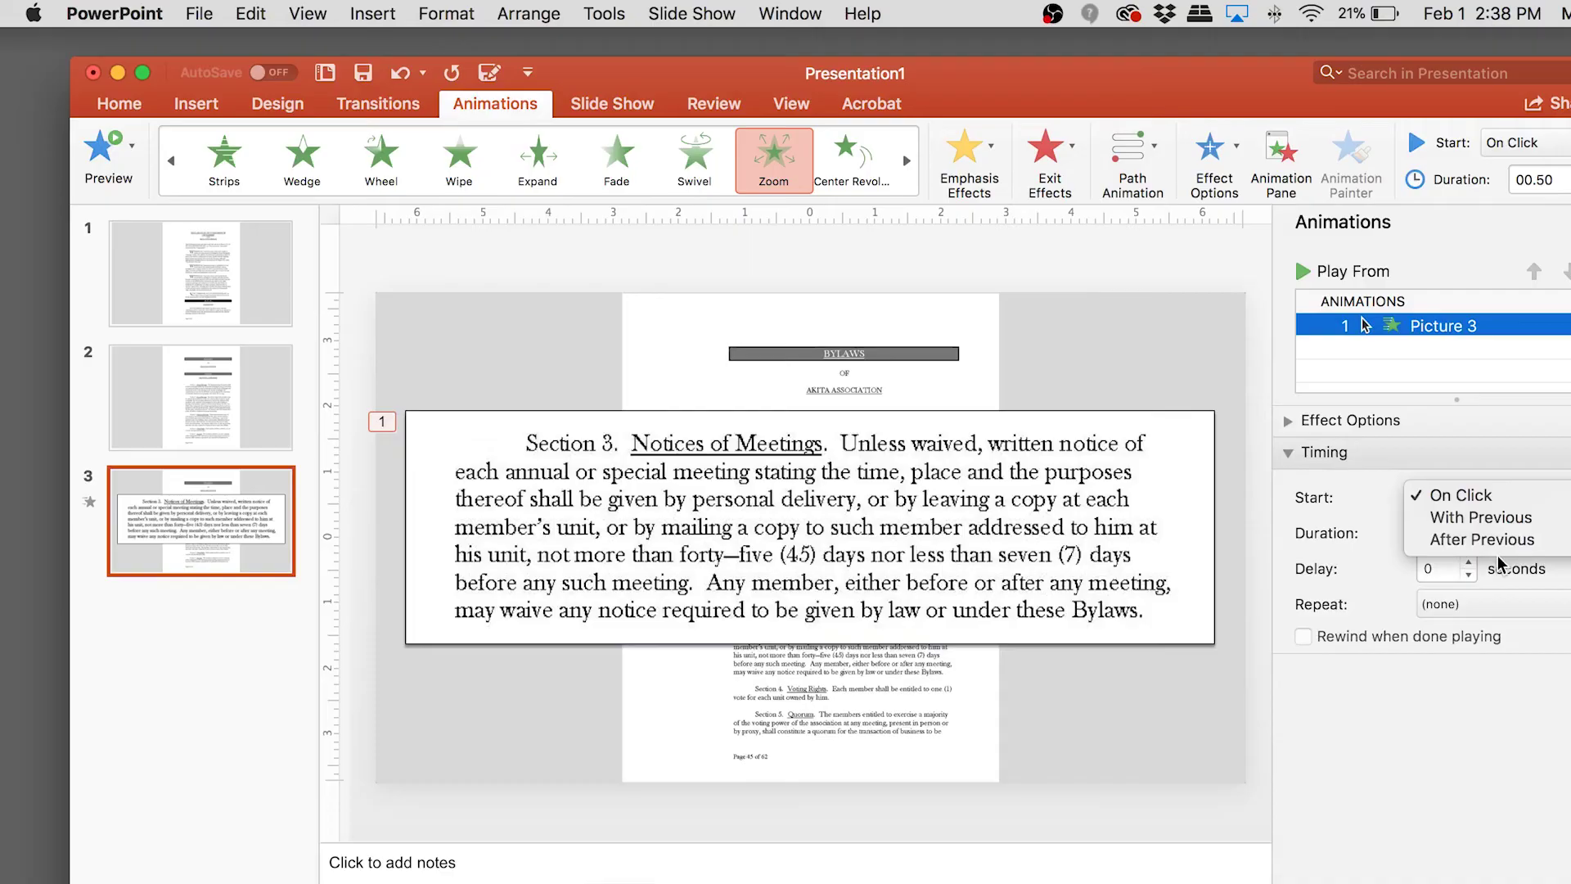
{"action": "left_click", "coordinate": [1440, 494]}
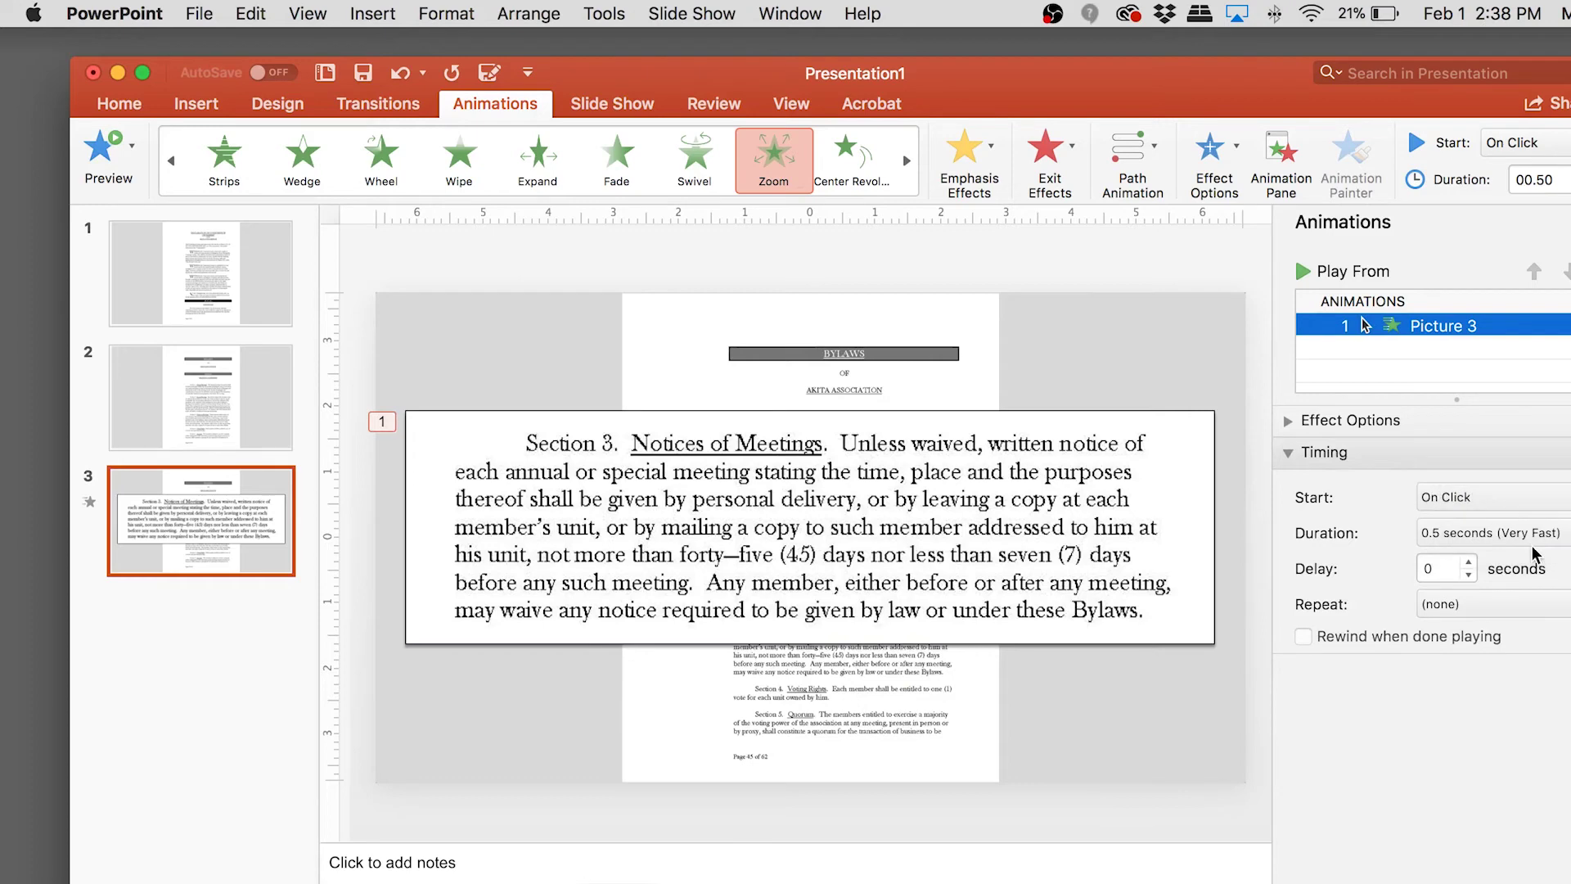
{"action": "left_click", "coordinate": [1522, 497]}
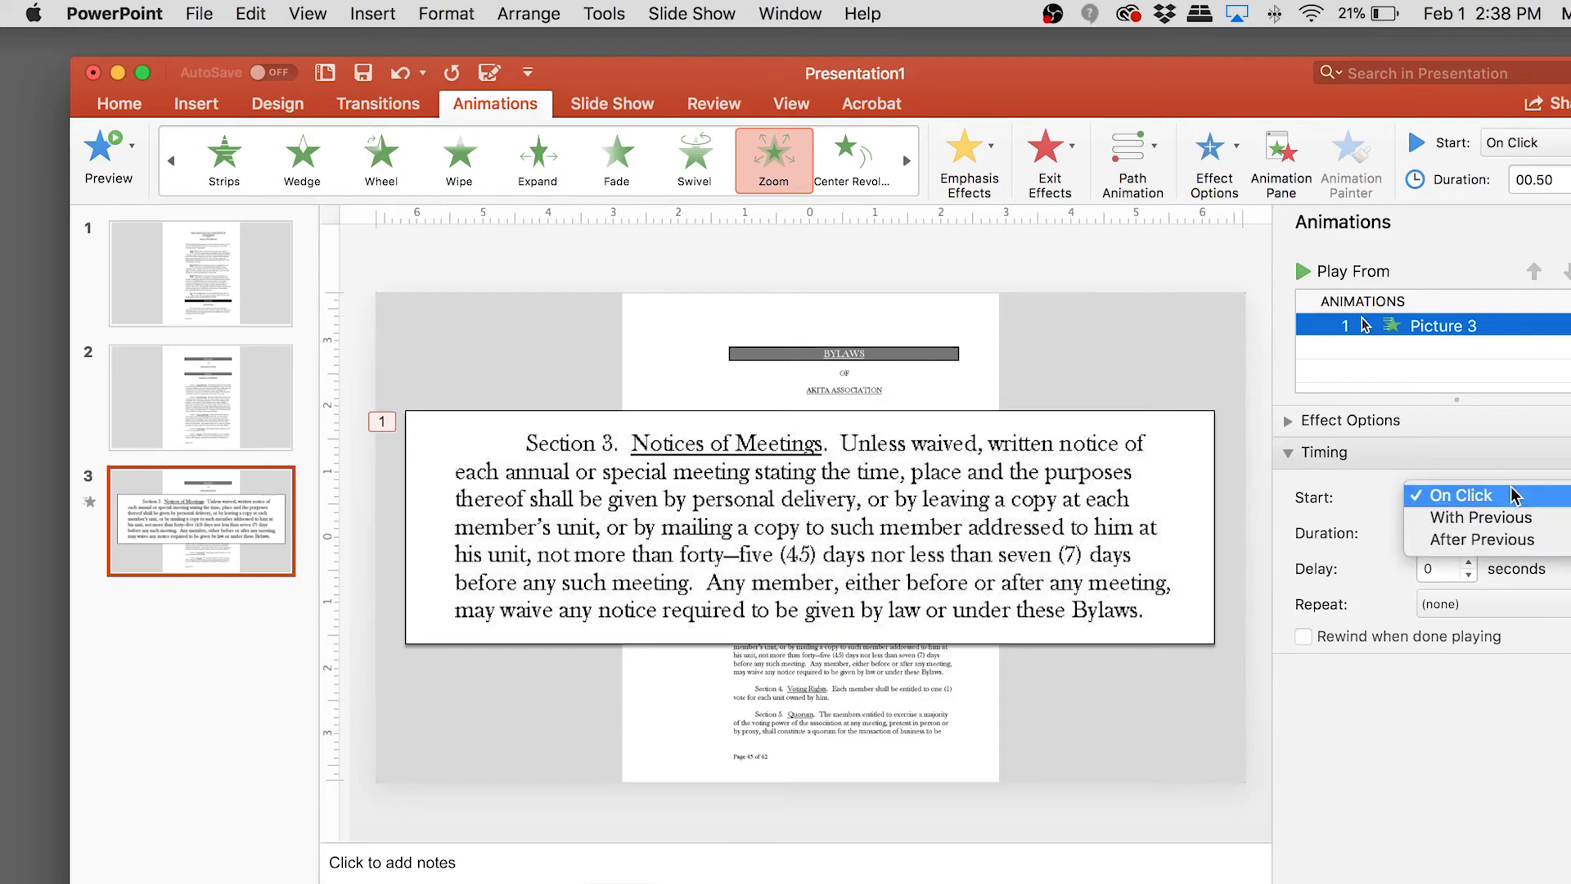
{"action": "left_click", "coordinate": [1475, 540]}
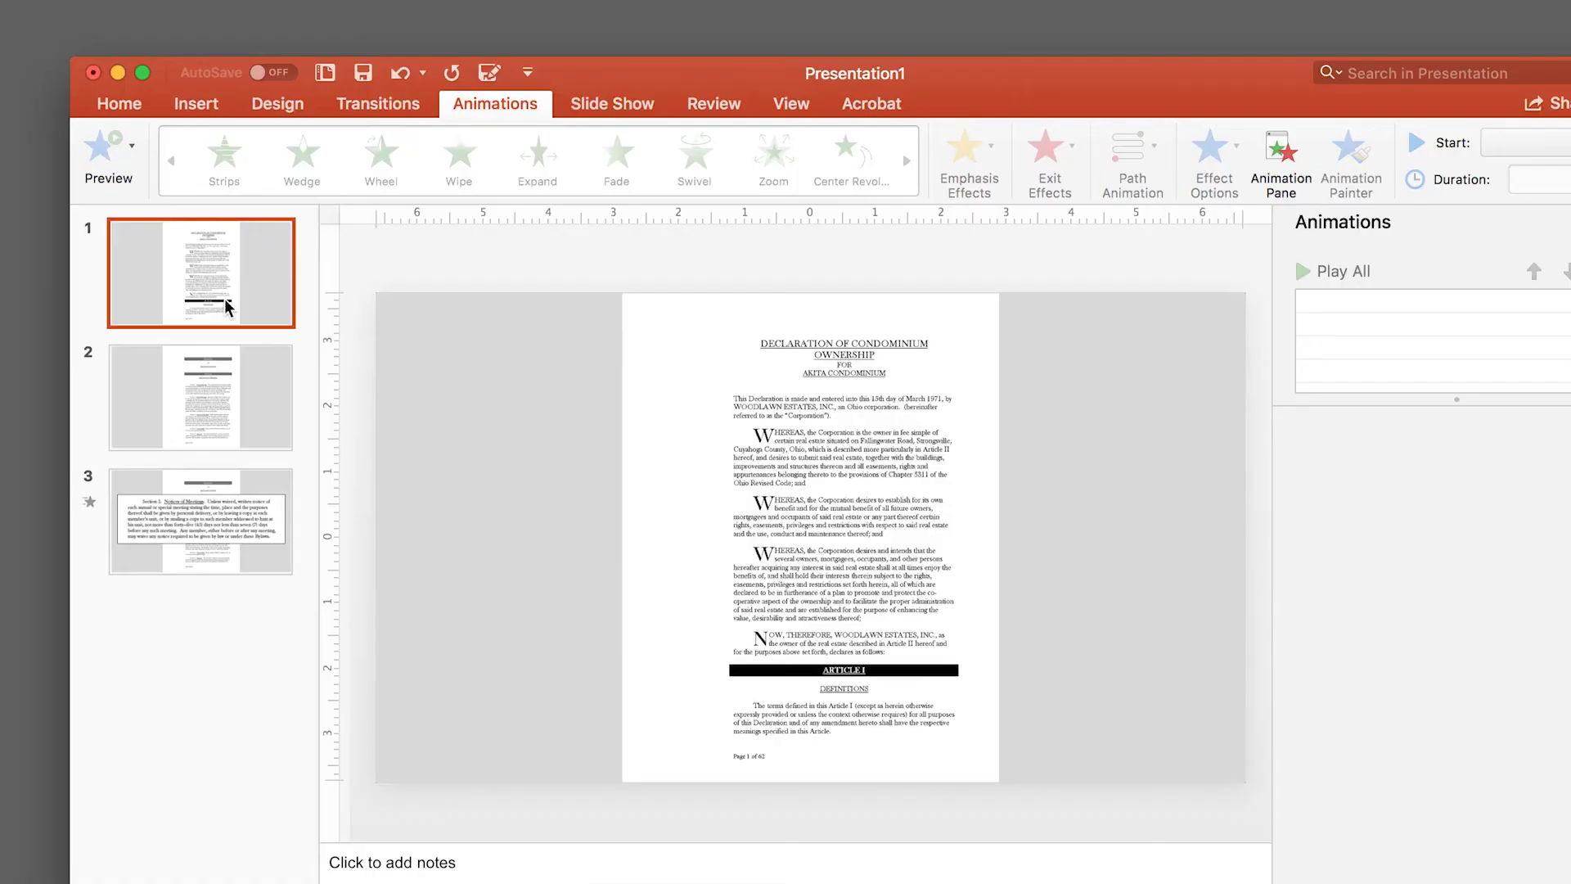
{"action": "key", "text": "super+shift+Return"}
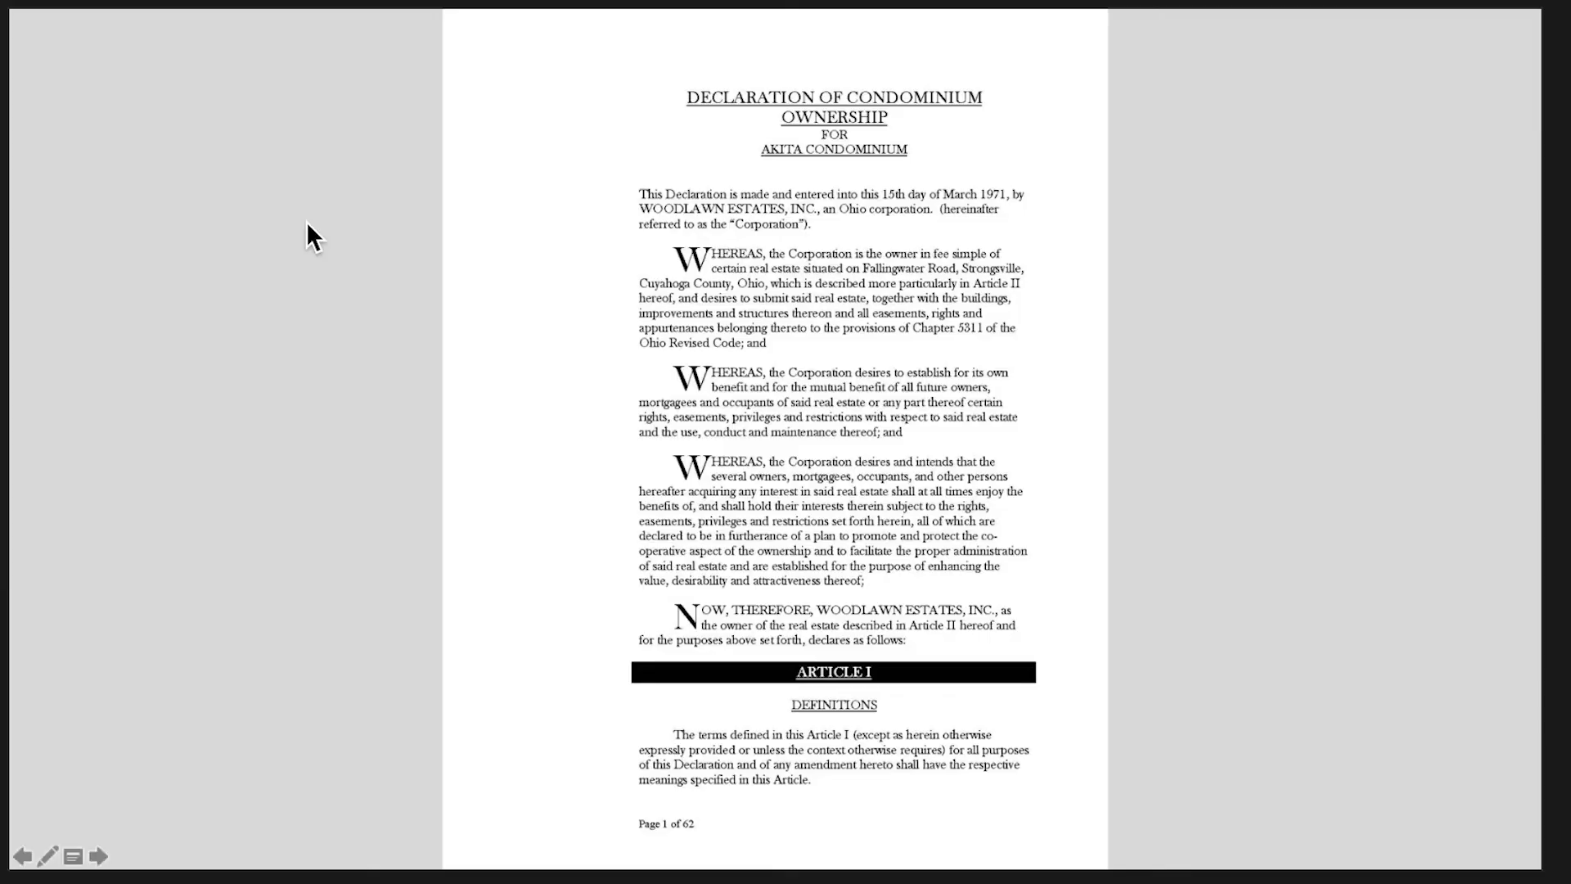